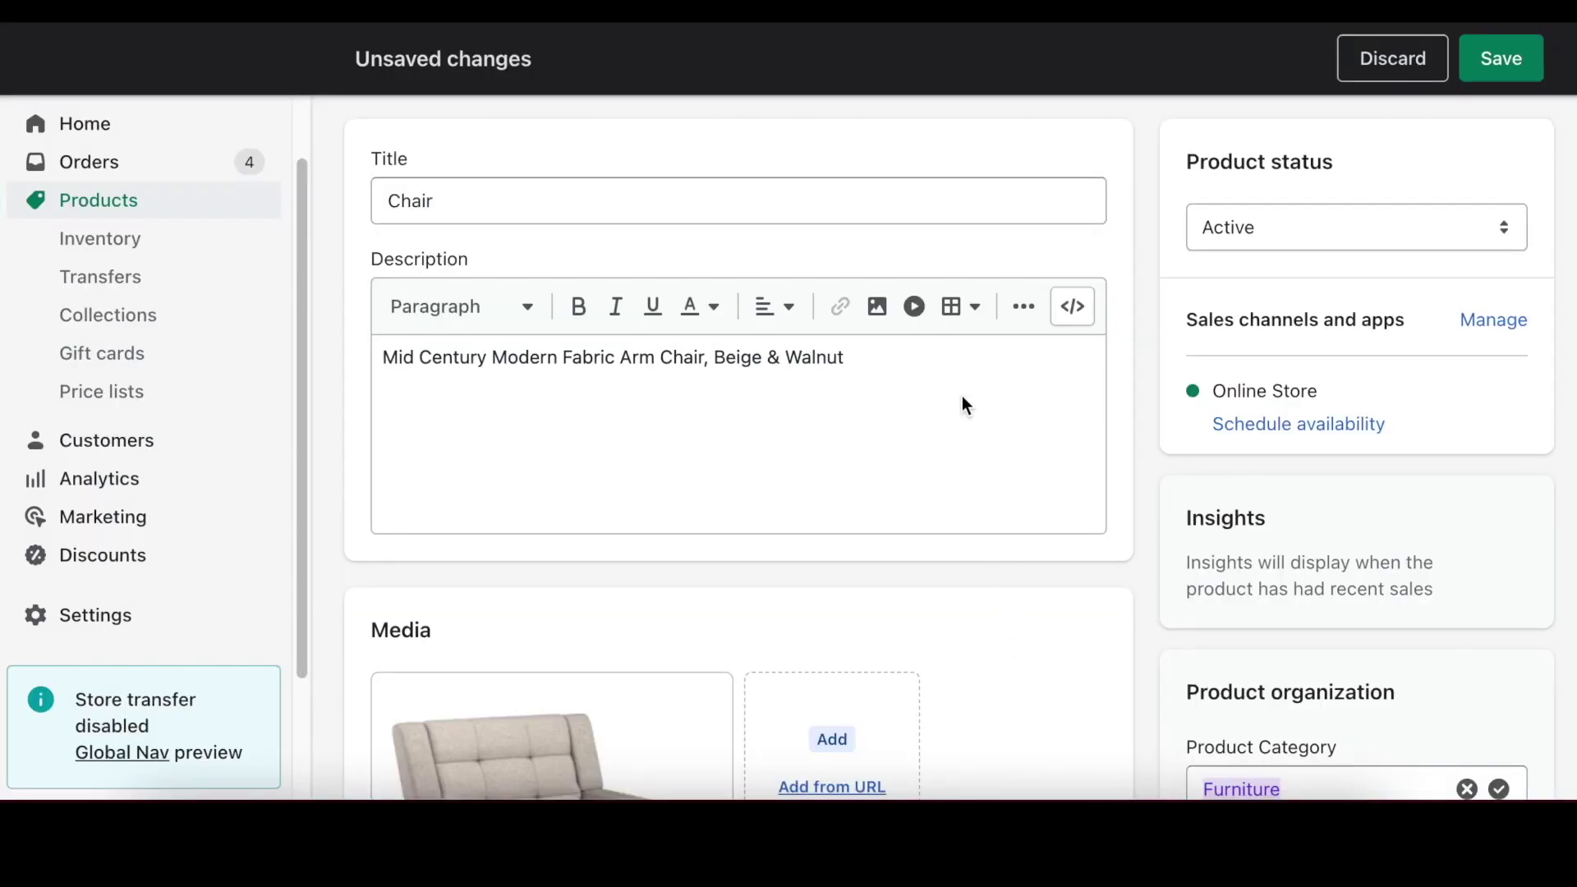
scroll(802, 201, "up", 1)
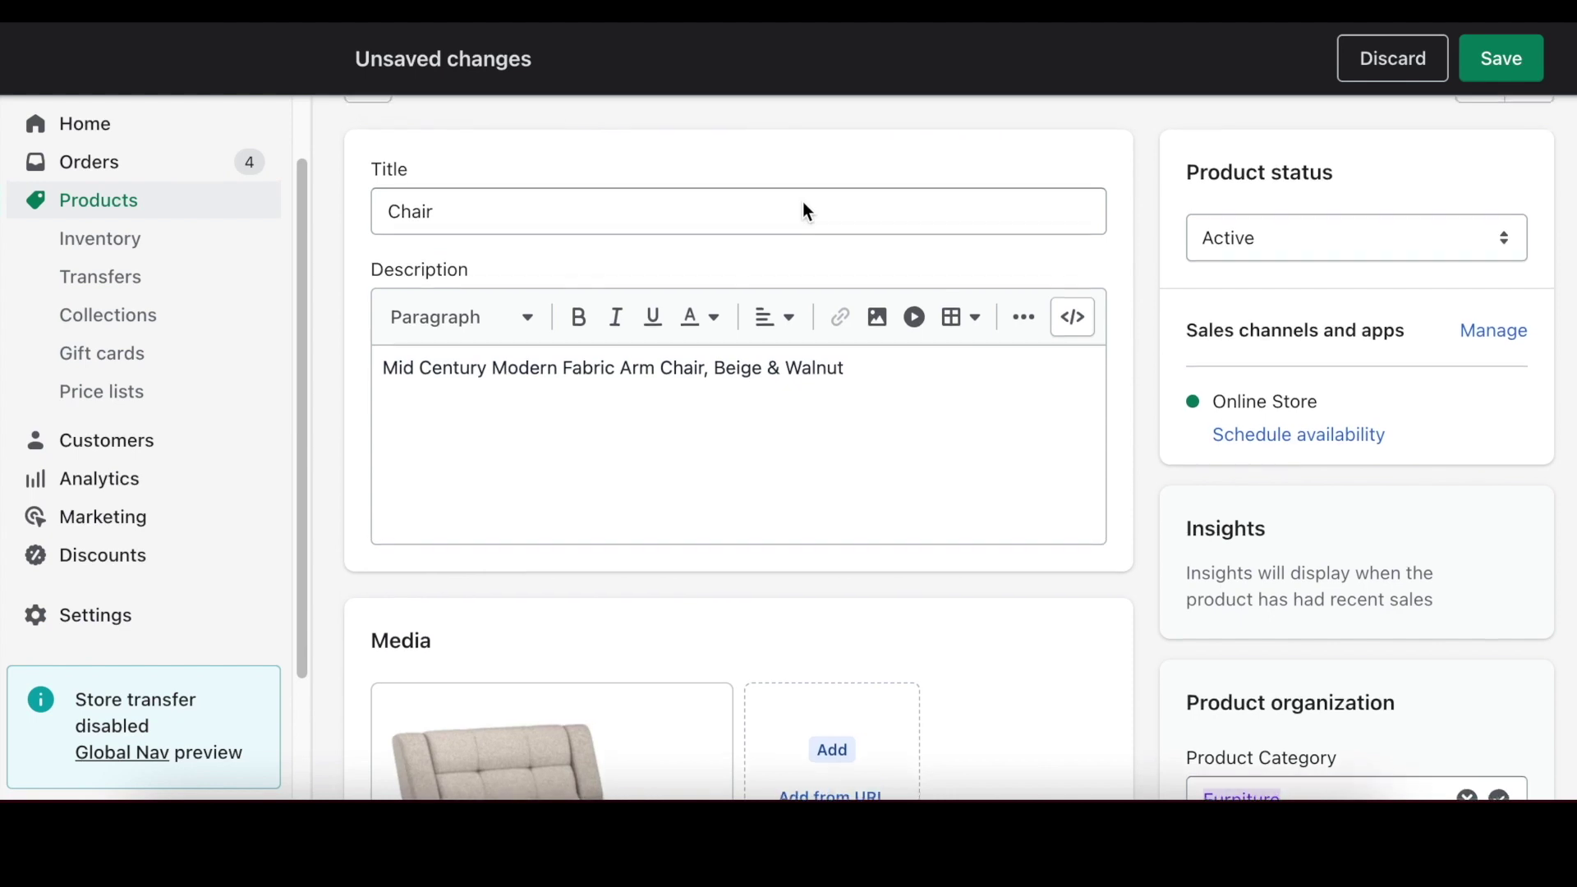
scroll(802, 203, "down", 5)
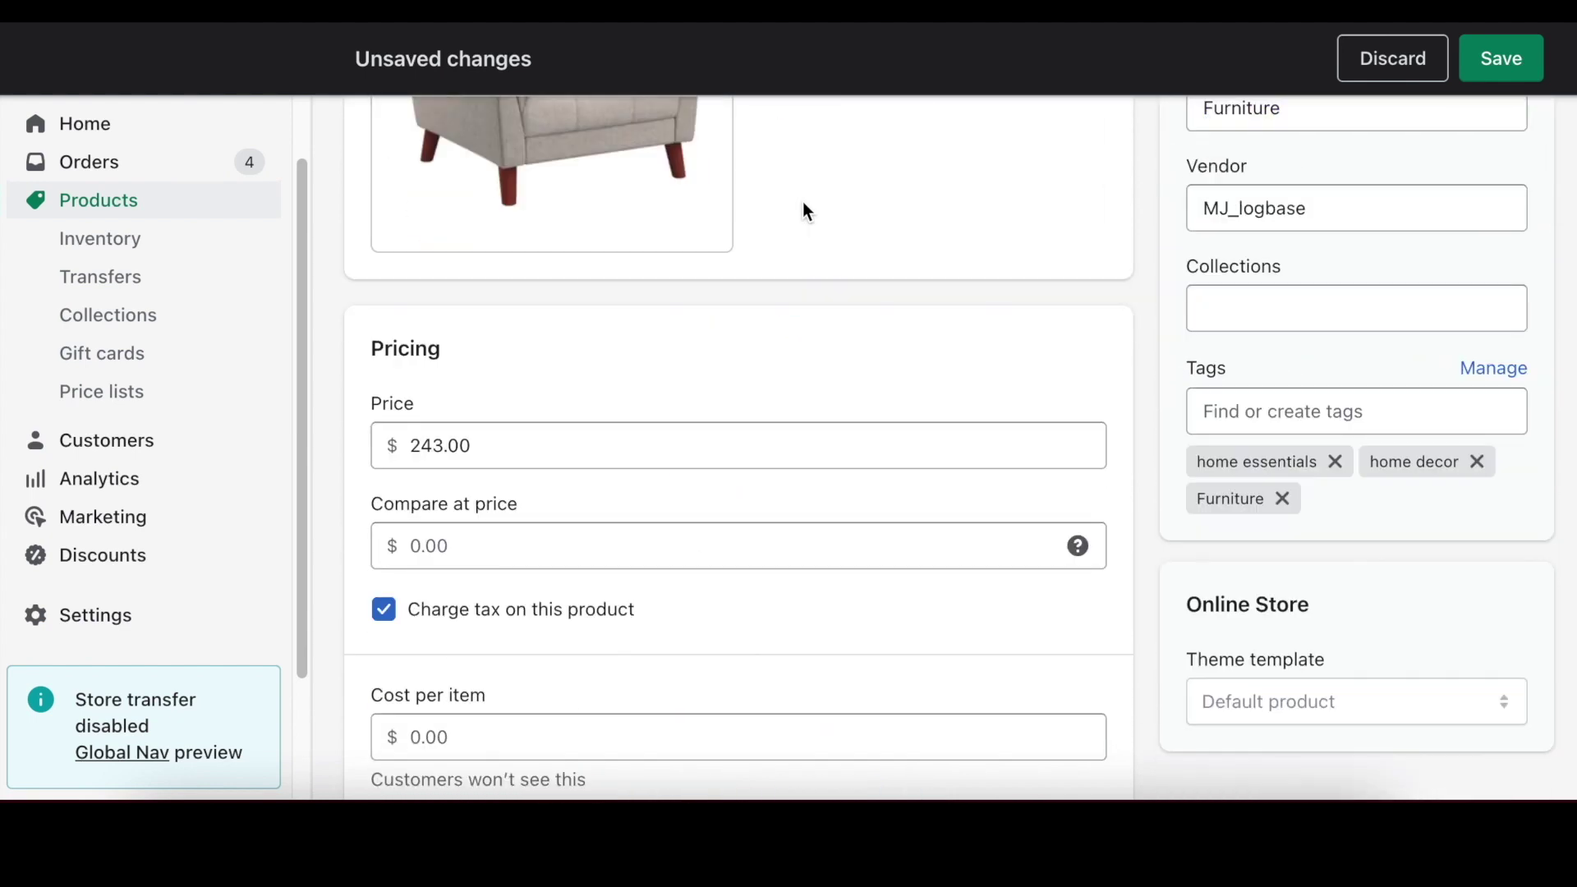
Step: Add the tag 'Chair' to the chair product and give it SKU Chair101
left_click(1217, 412)
type("Cha")
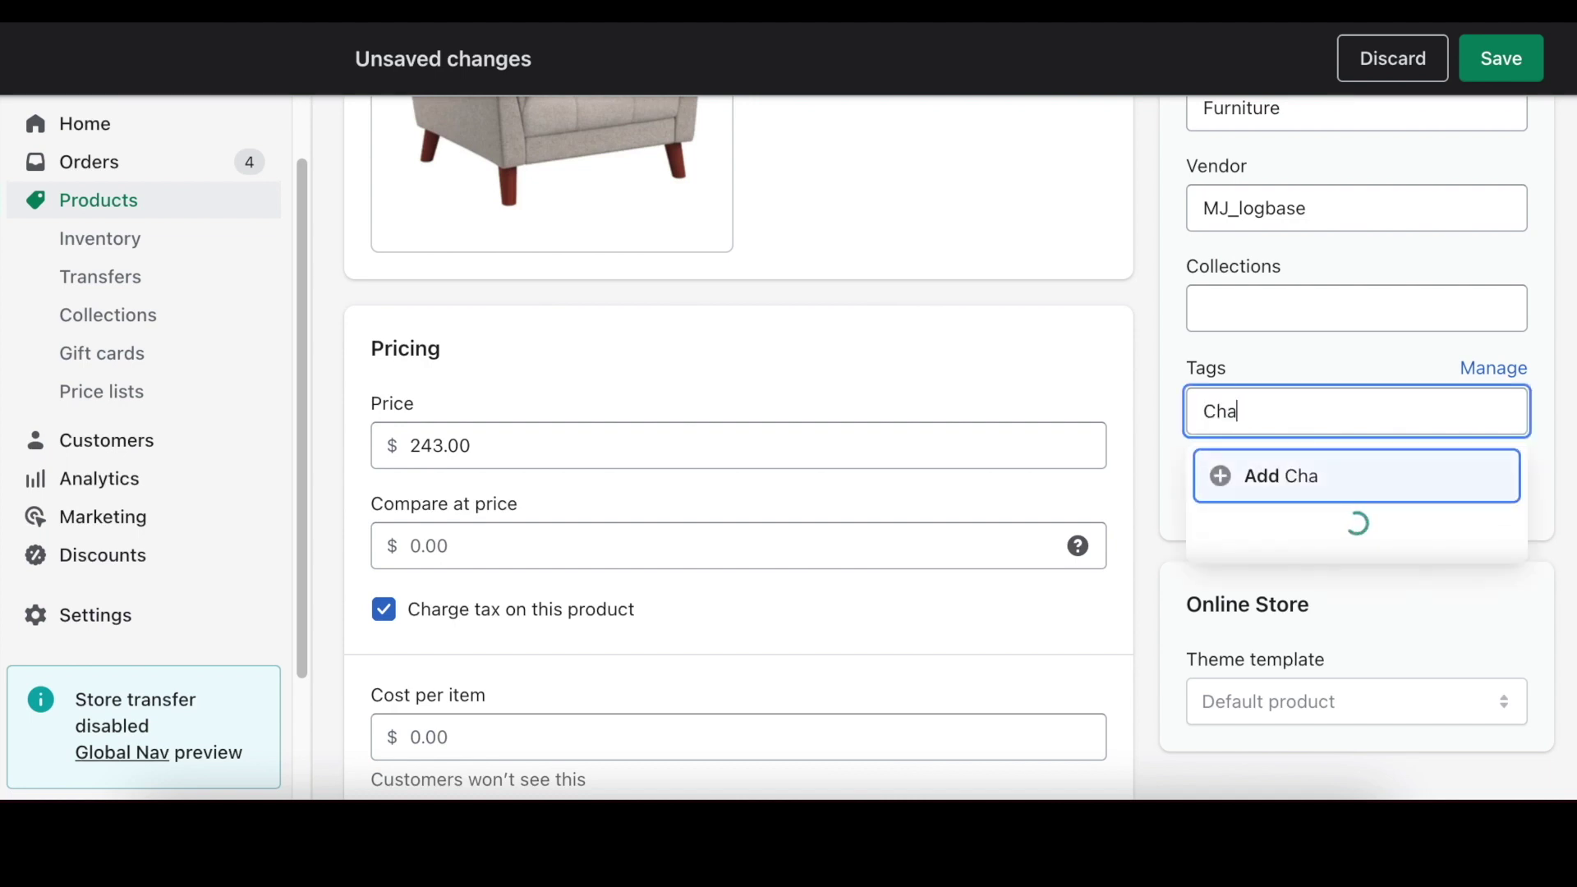
type("ir")
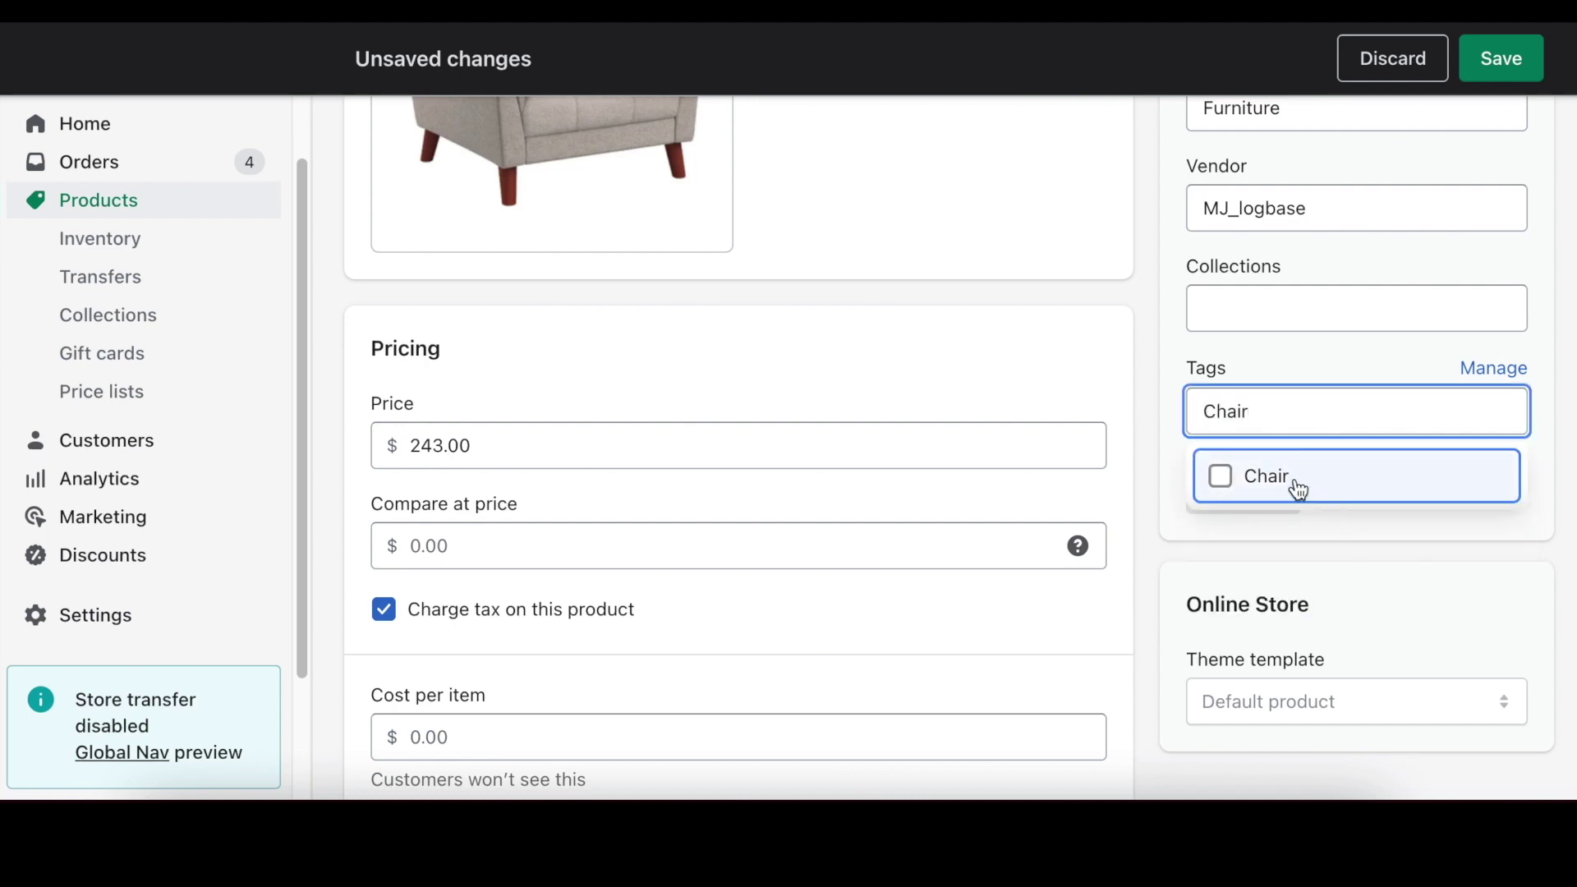
left_click(1294, 483)
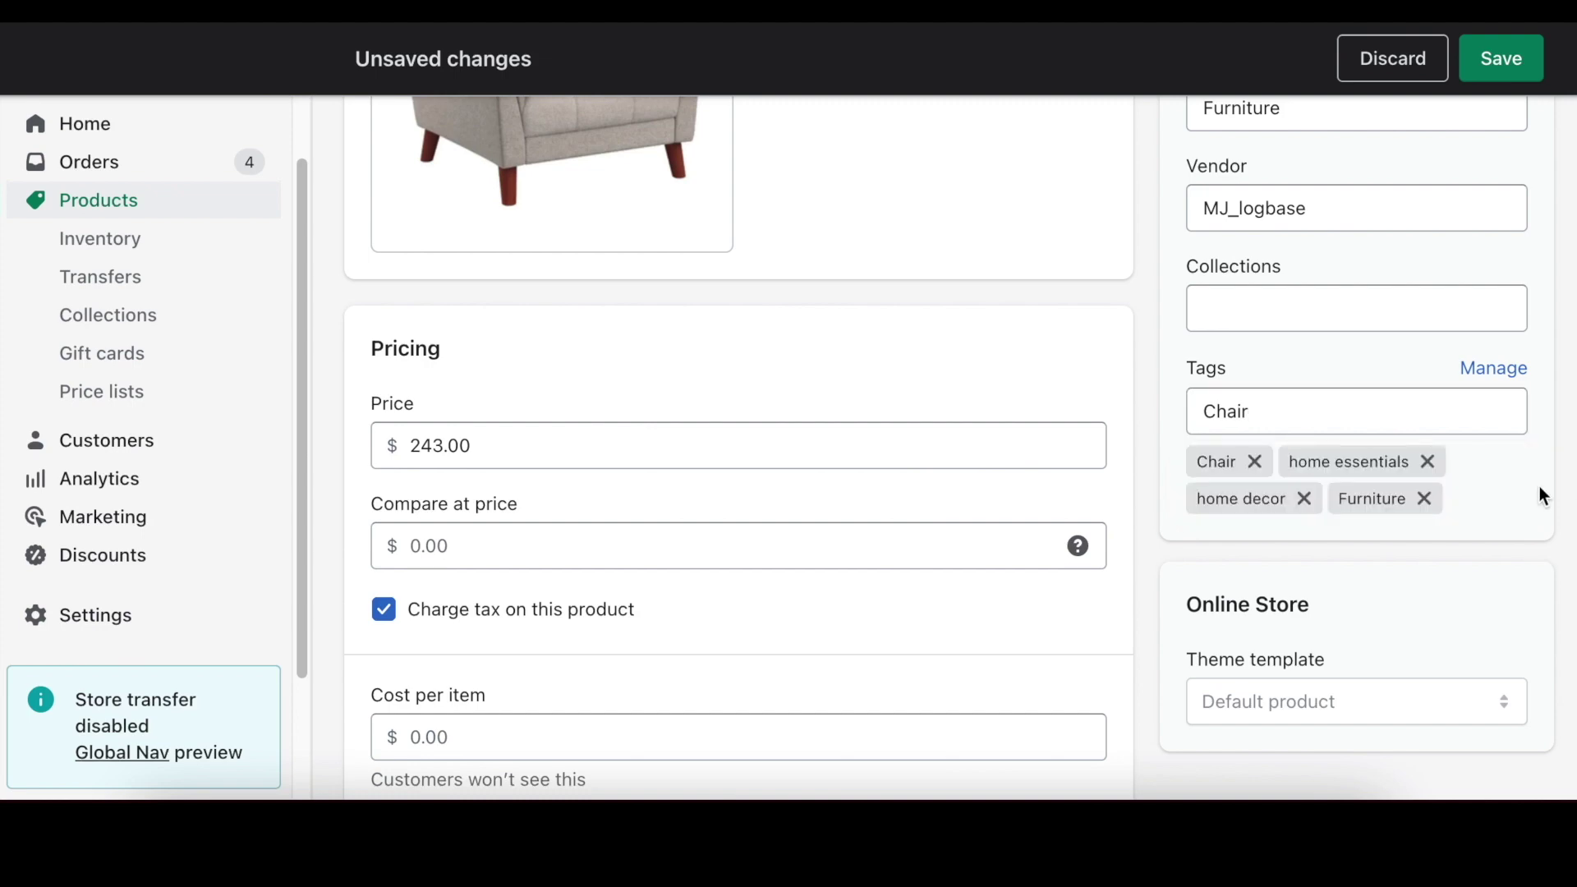
scroll(1067, 549, "up", 1)
scroll(1070, 550, "down", 5)
scroll(1070, 550, "down", 3)
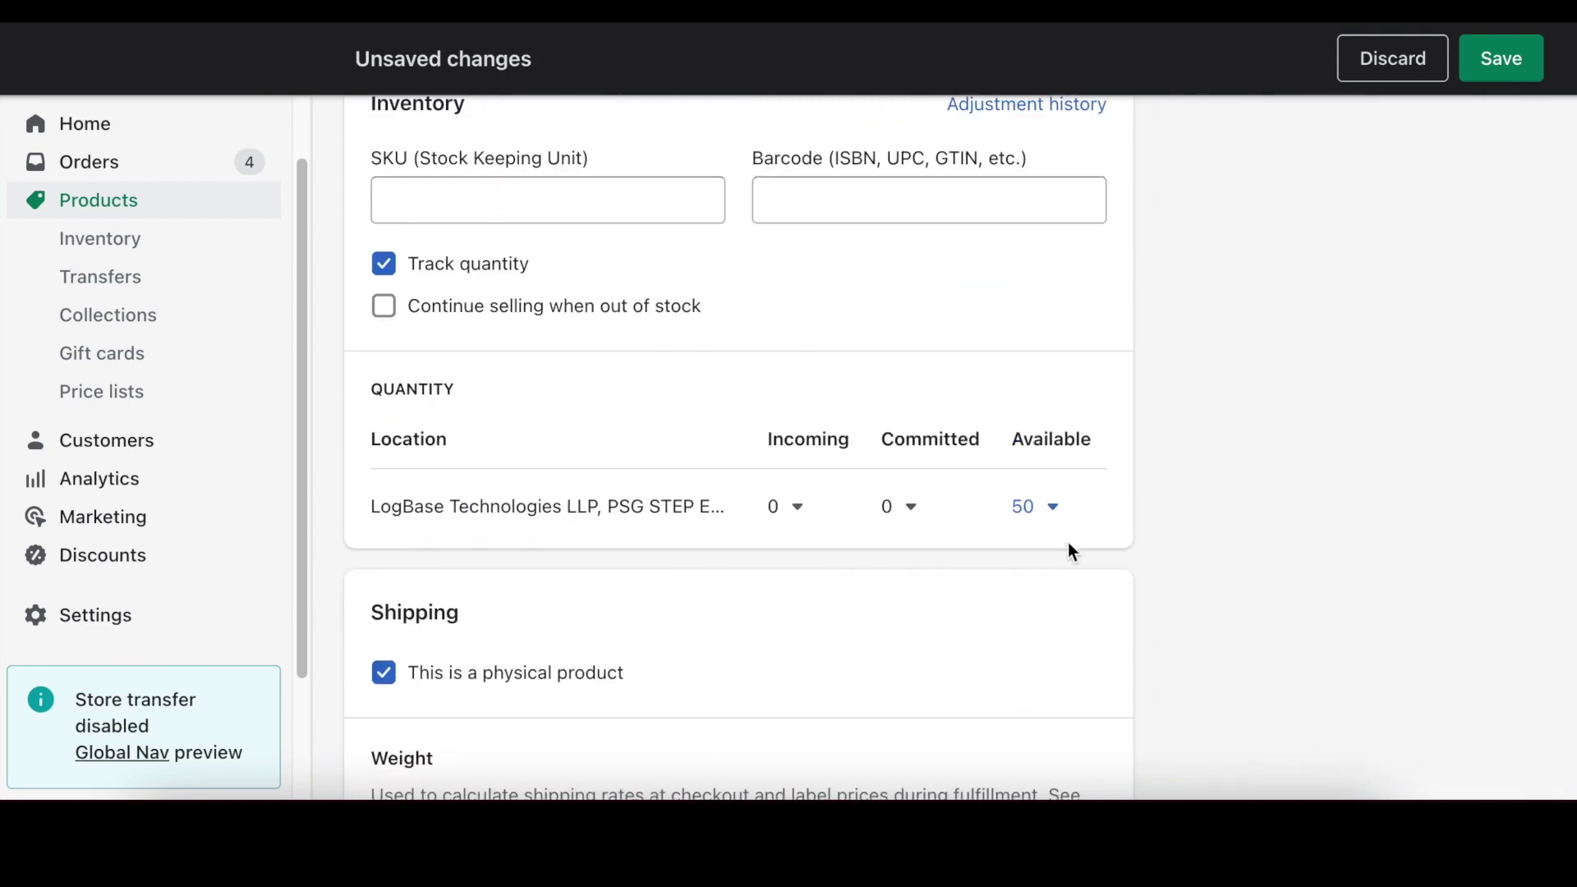
left_click(581, 204)
type("Chair")
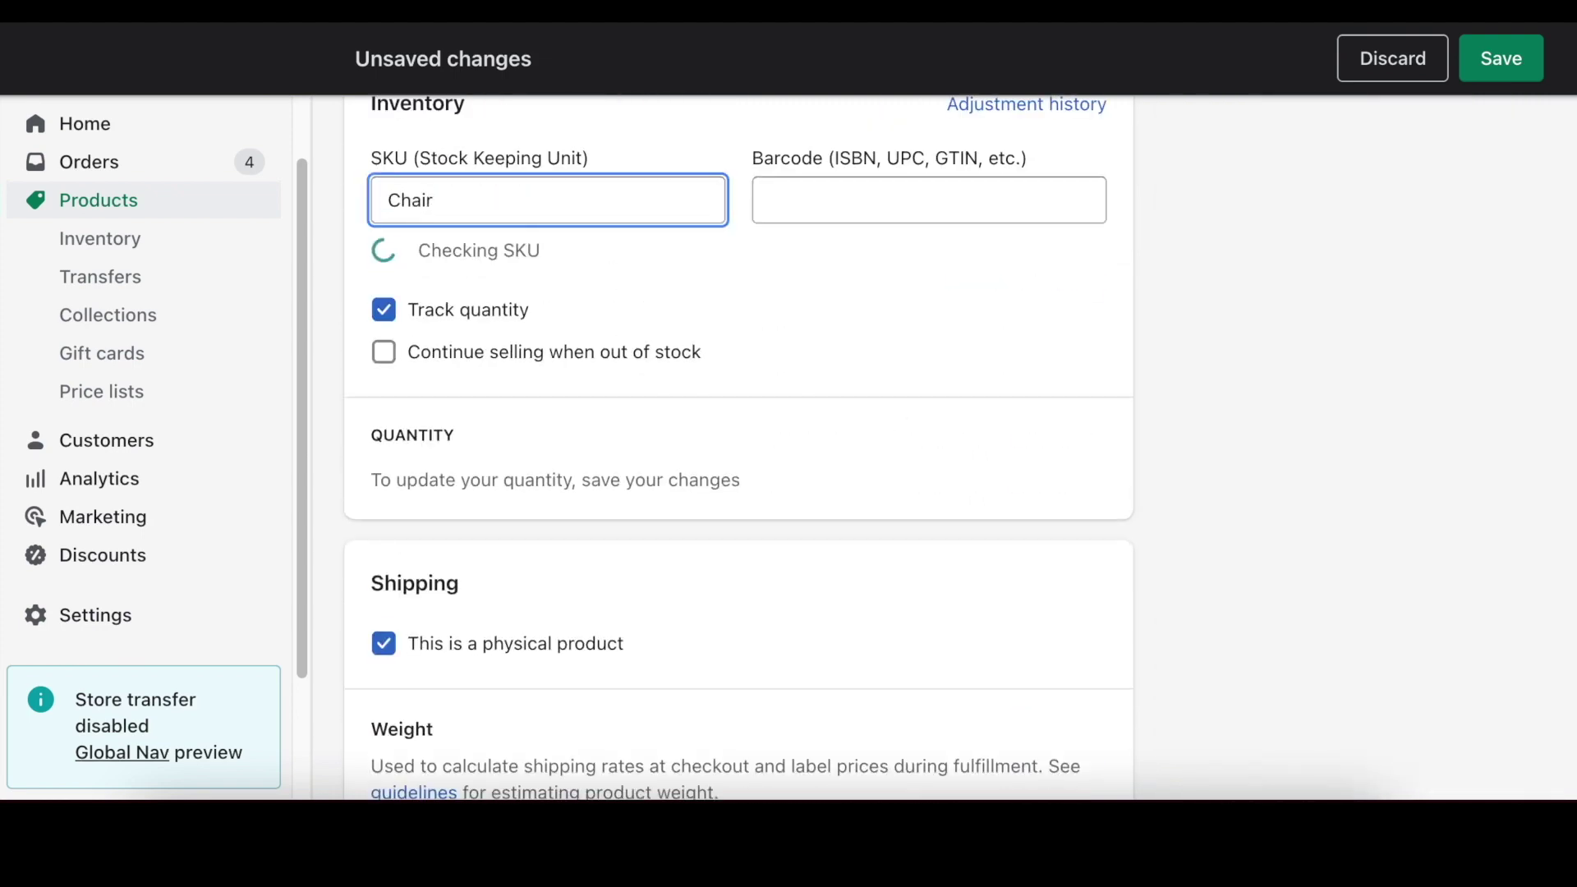
type("101")
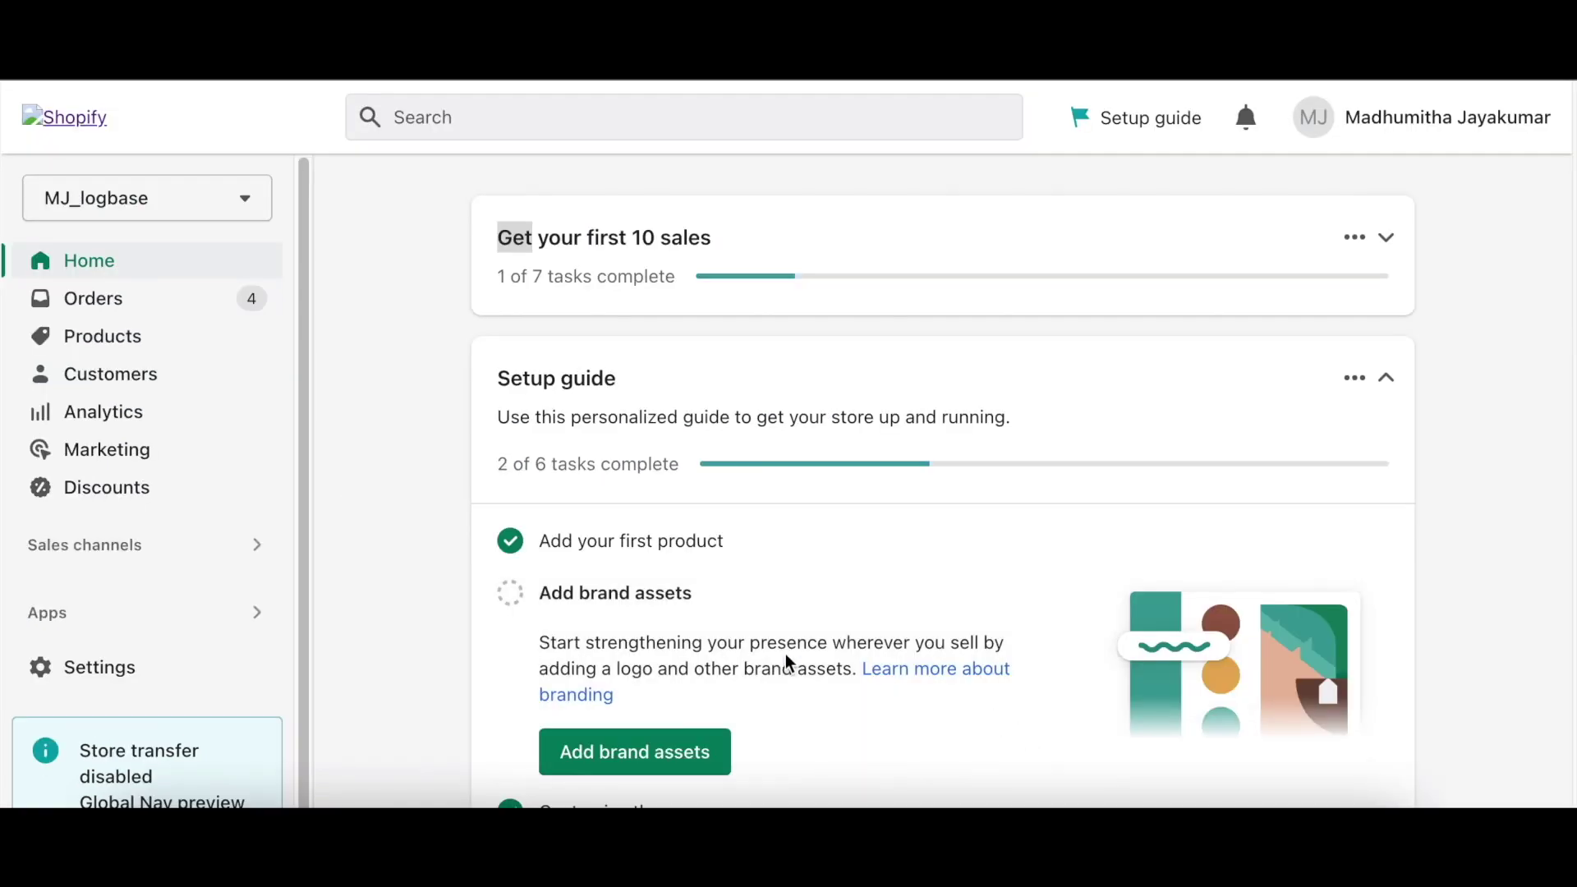
Step: In the Shipeasy app, sync the store's products and save the settings
left_click(56, 613)
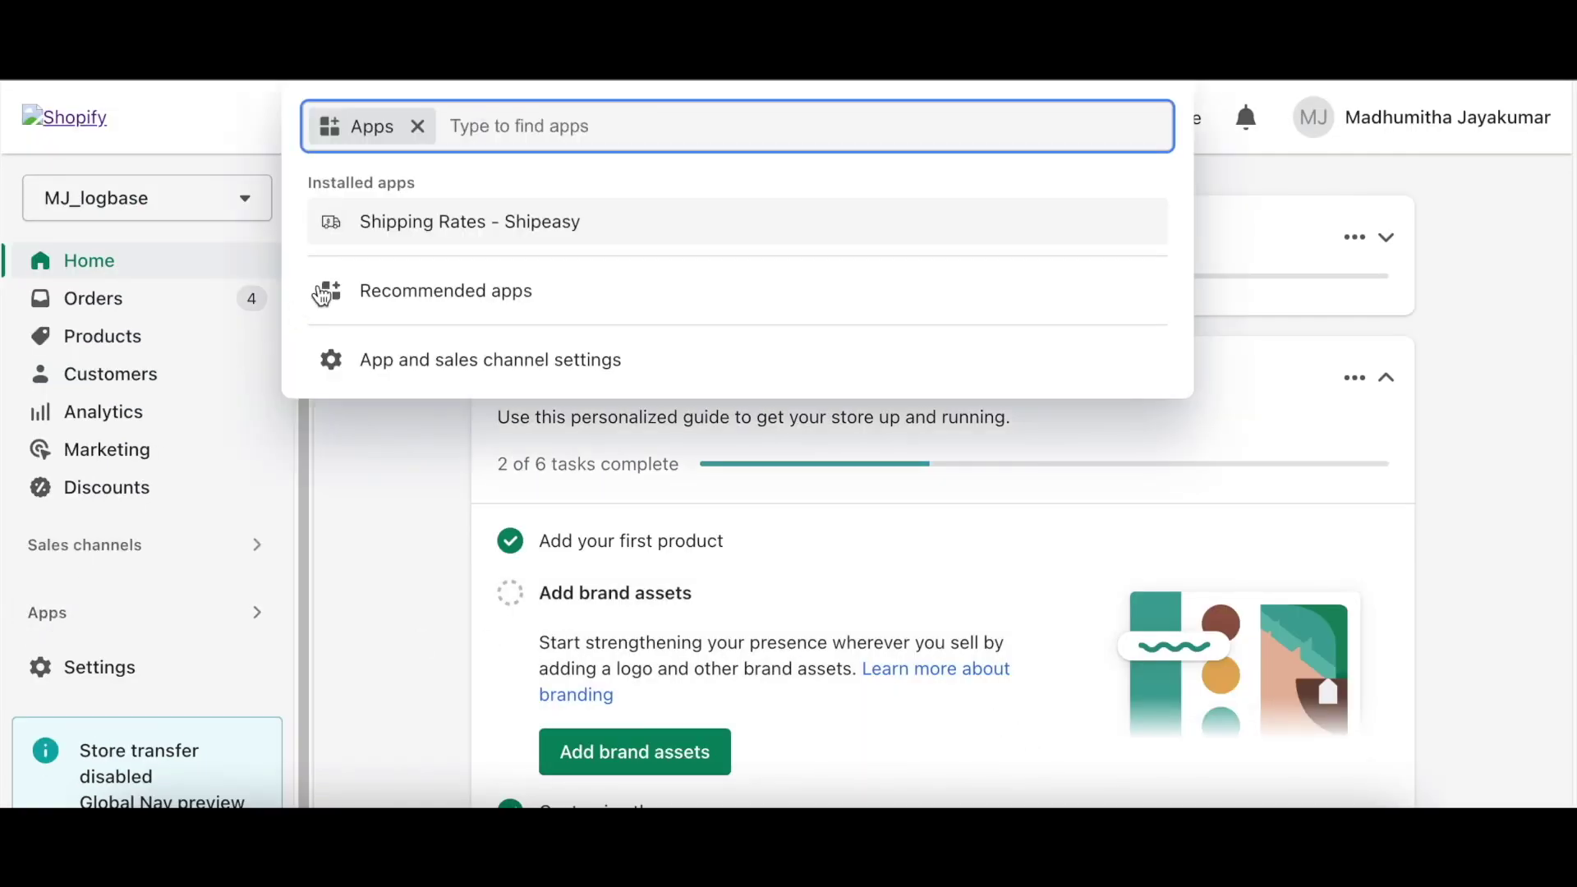
left_click(400, 228)
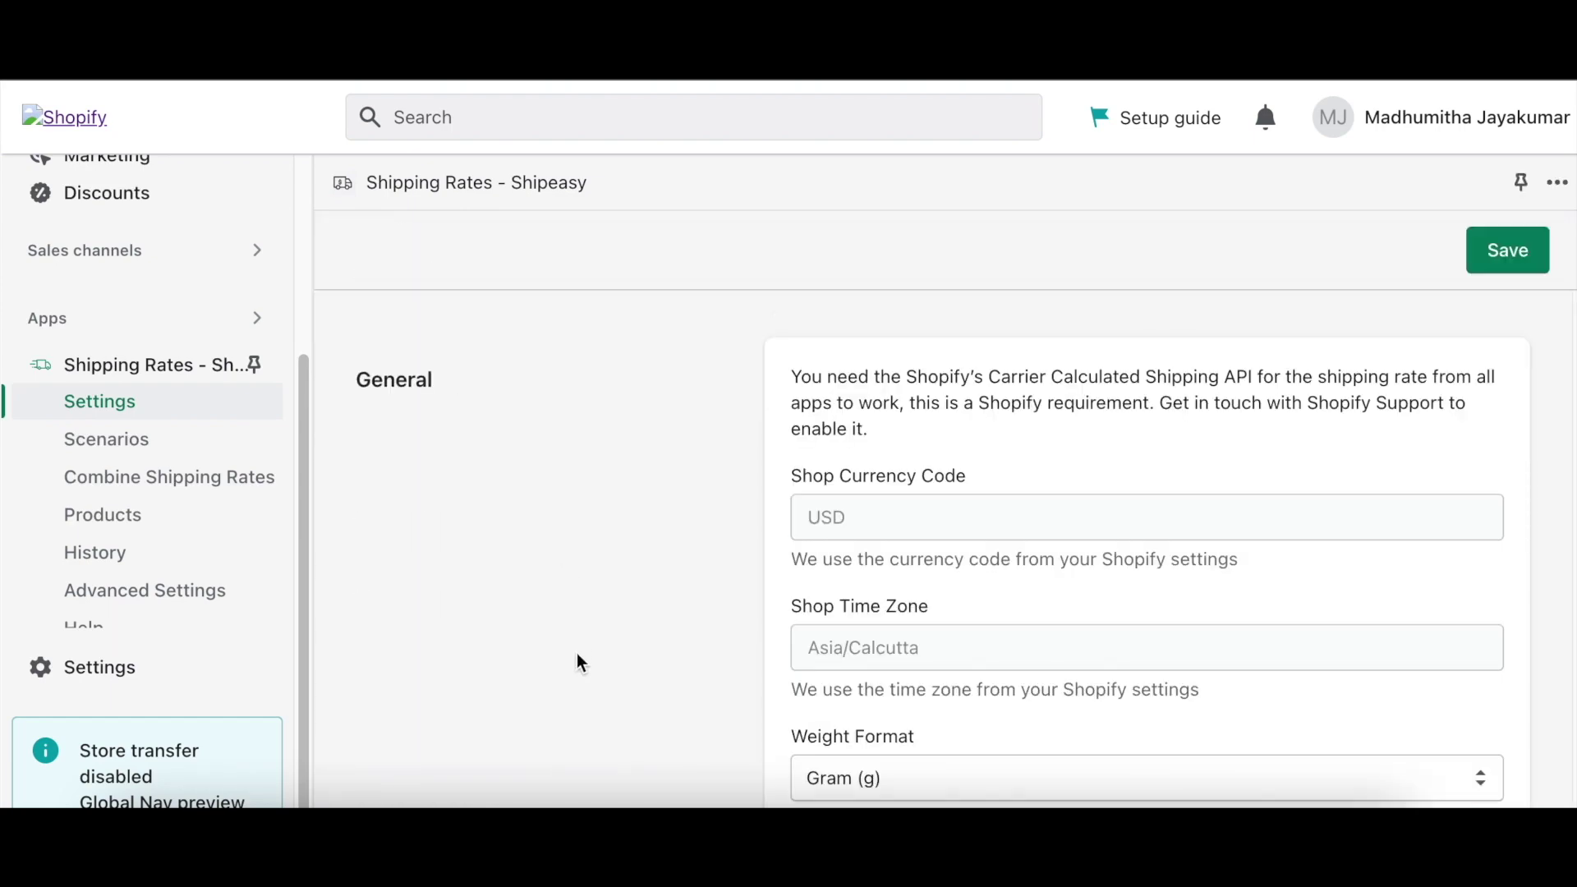
scroll(577, 653, "down", 4)
scroll(577, 662, "down", 5)
left_click(867, 708)
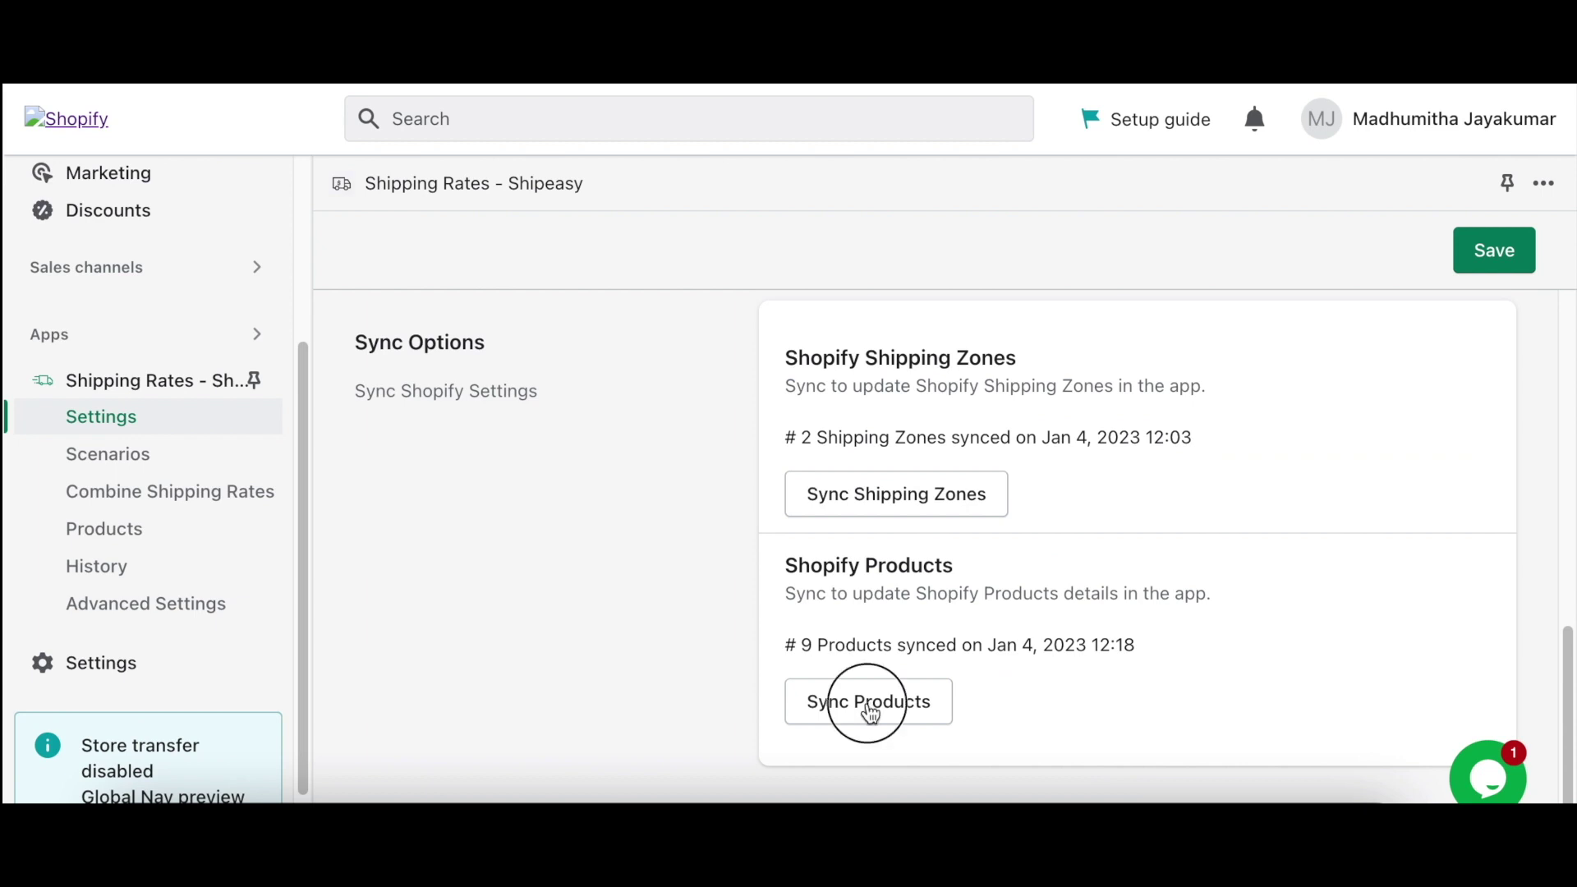
left_click(1487, 250)
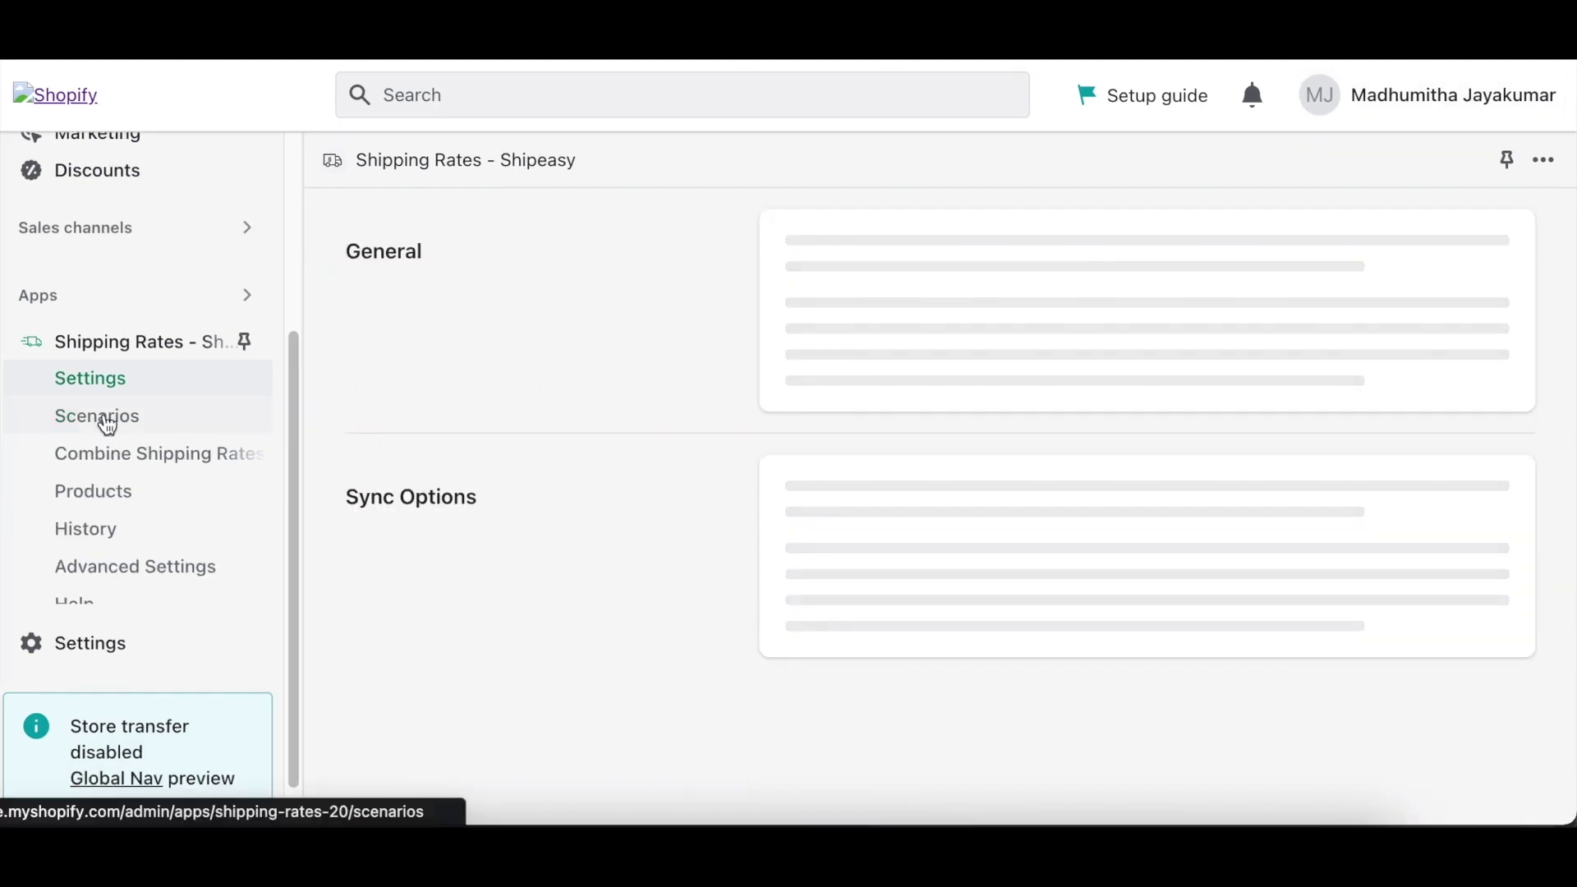
left_click(106, 423)
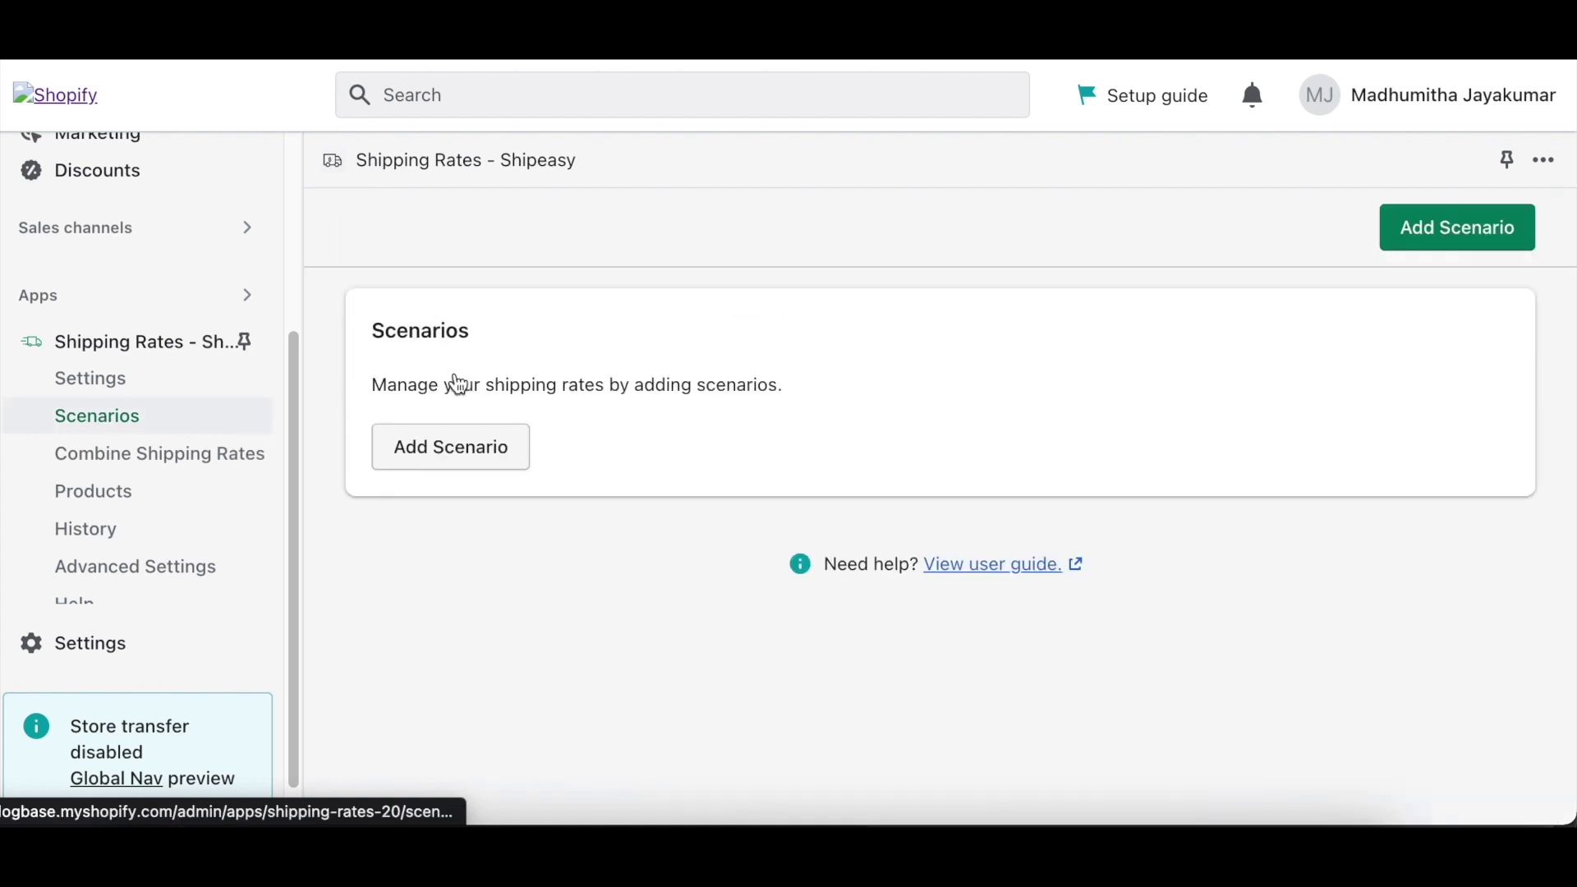
Step: Add a scenario named 'Chair' with a Tag condition matching 'Chair'
left_click(1423, 246)
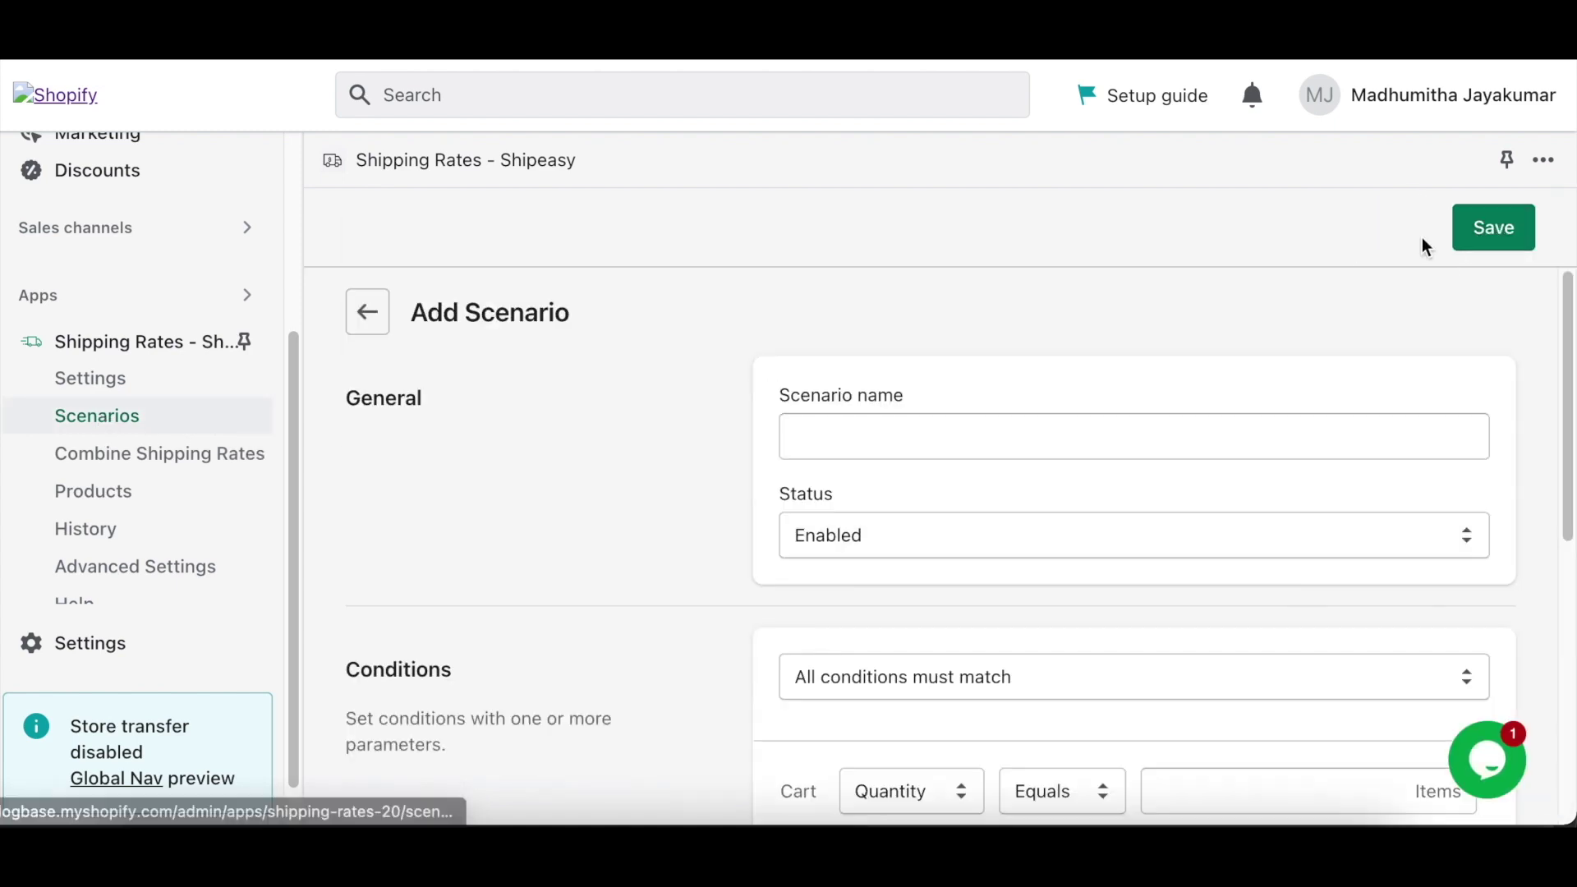
left_click(1209, 440)
type("C")
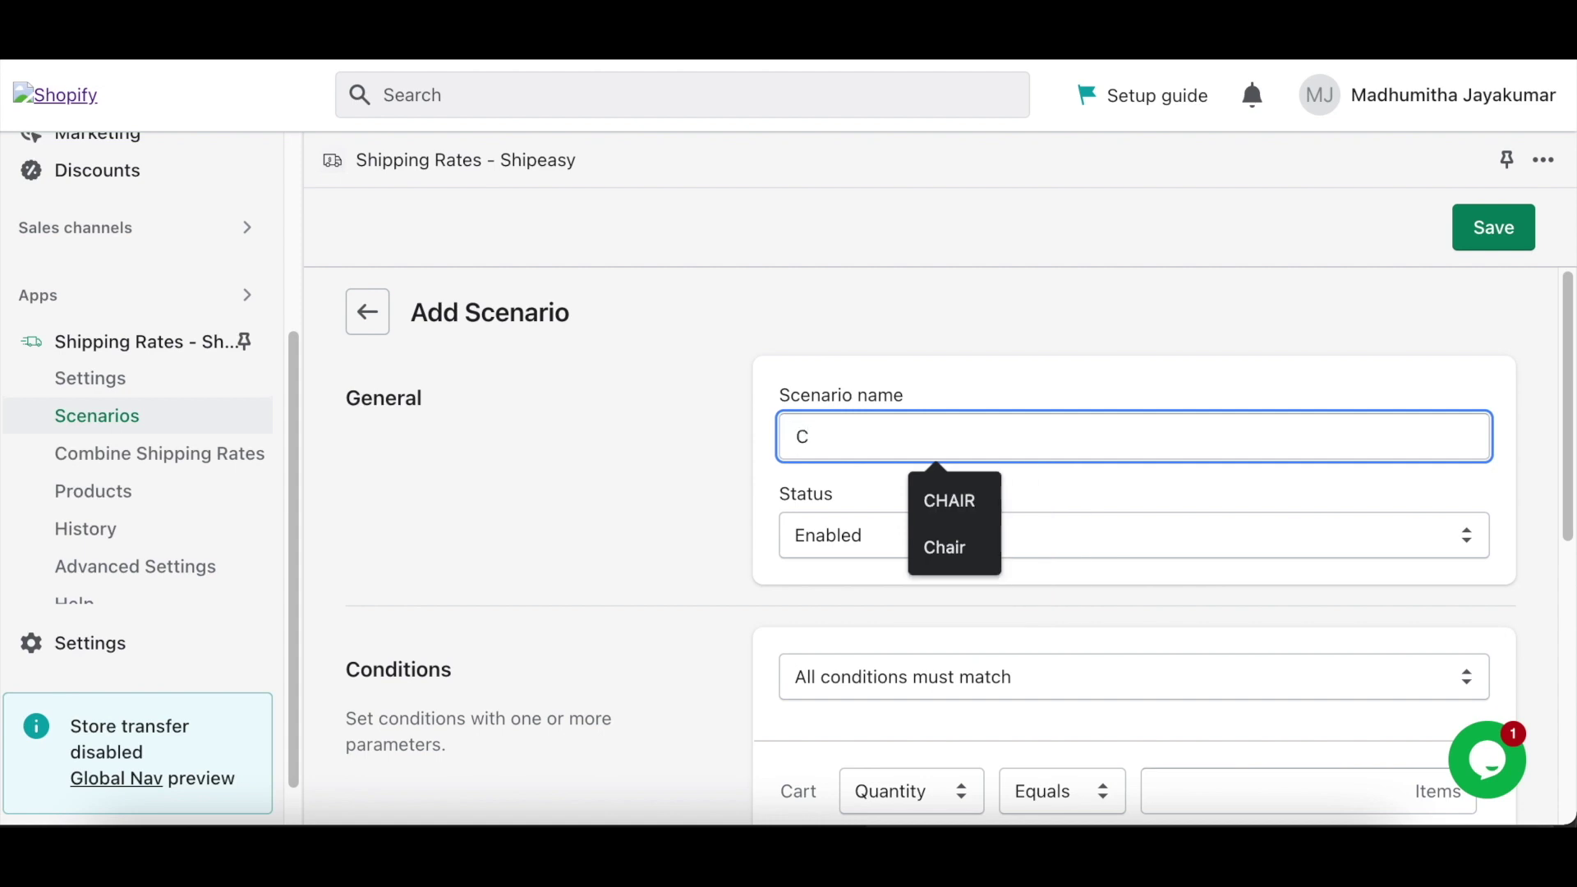
type("hair")
scroll(1150, 690, "down", 1)
scroll(1150, 691, "down", 2)
scroll(1150, 691, "down", 2)
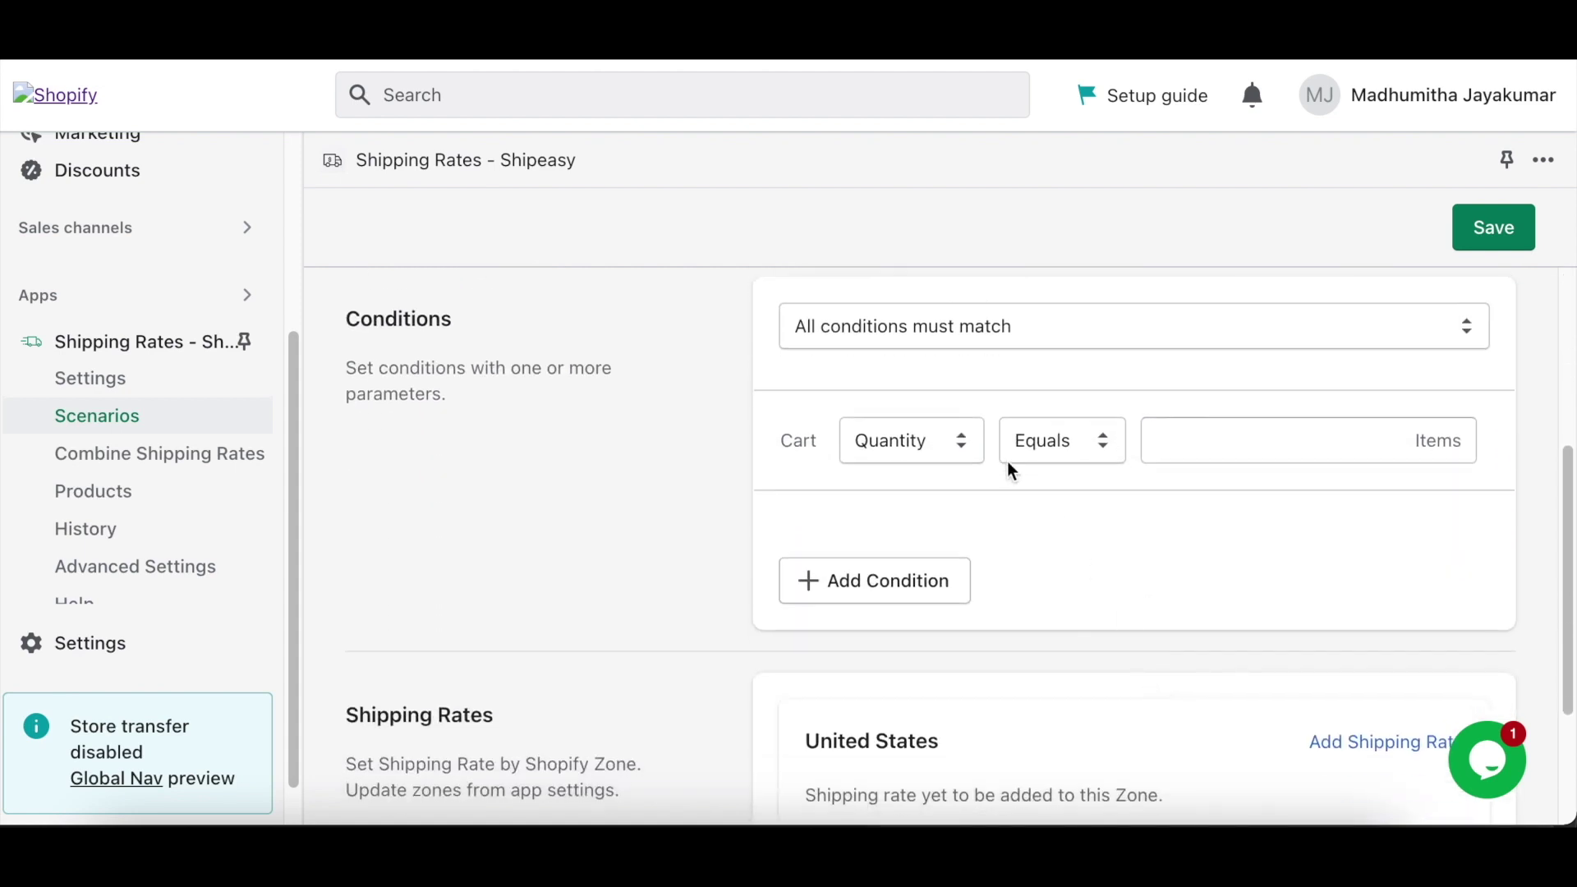
left_click(963, 450)
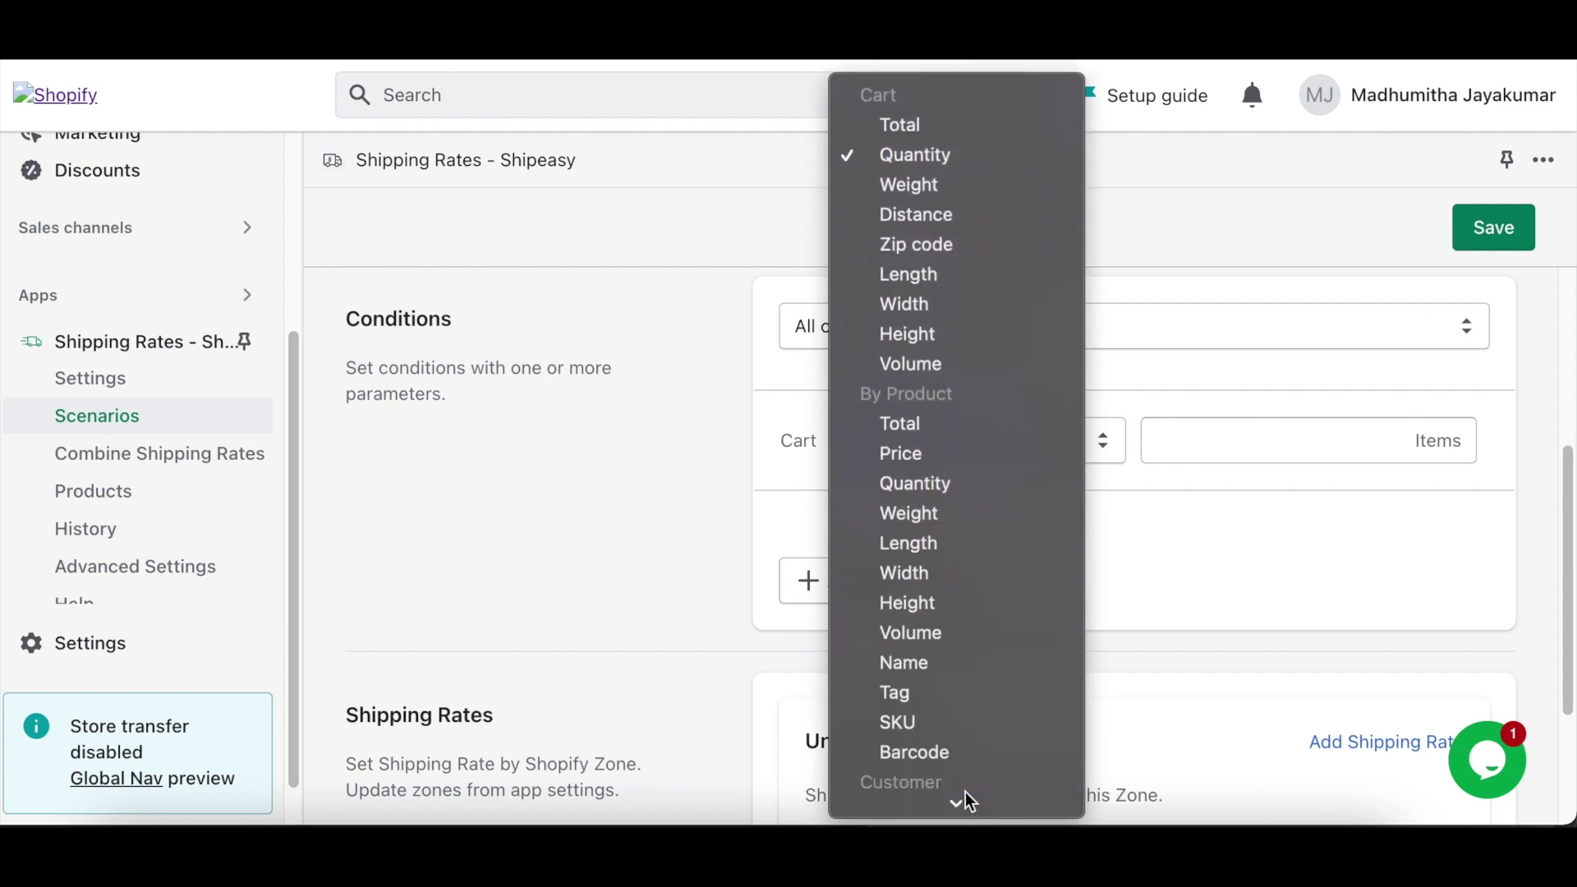
left_click(965, 555)
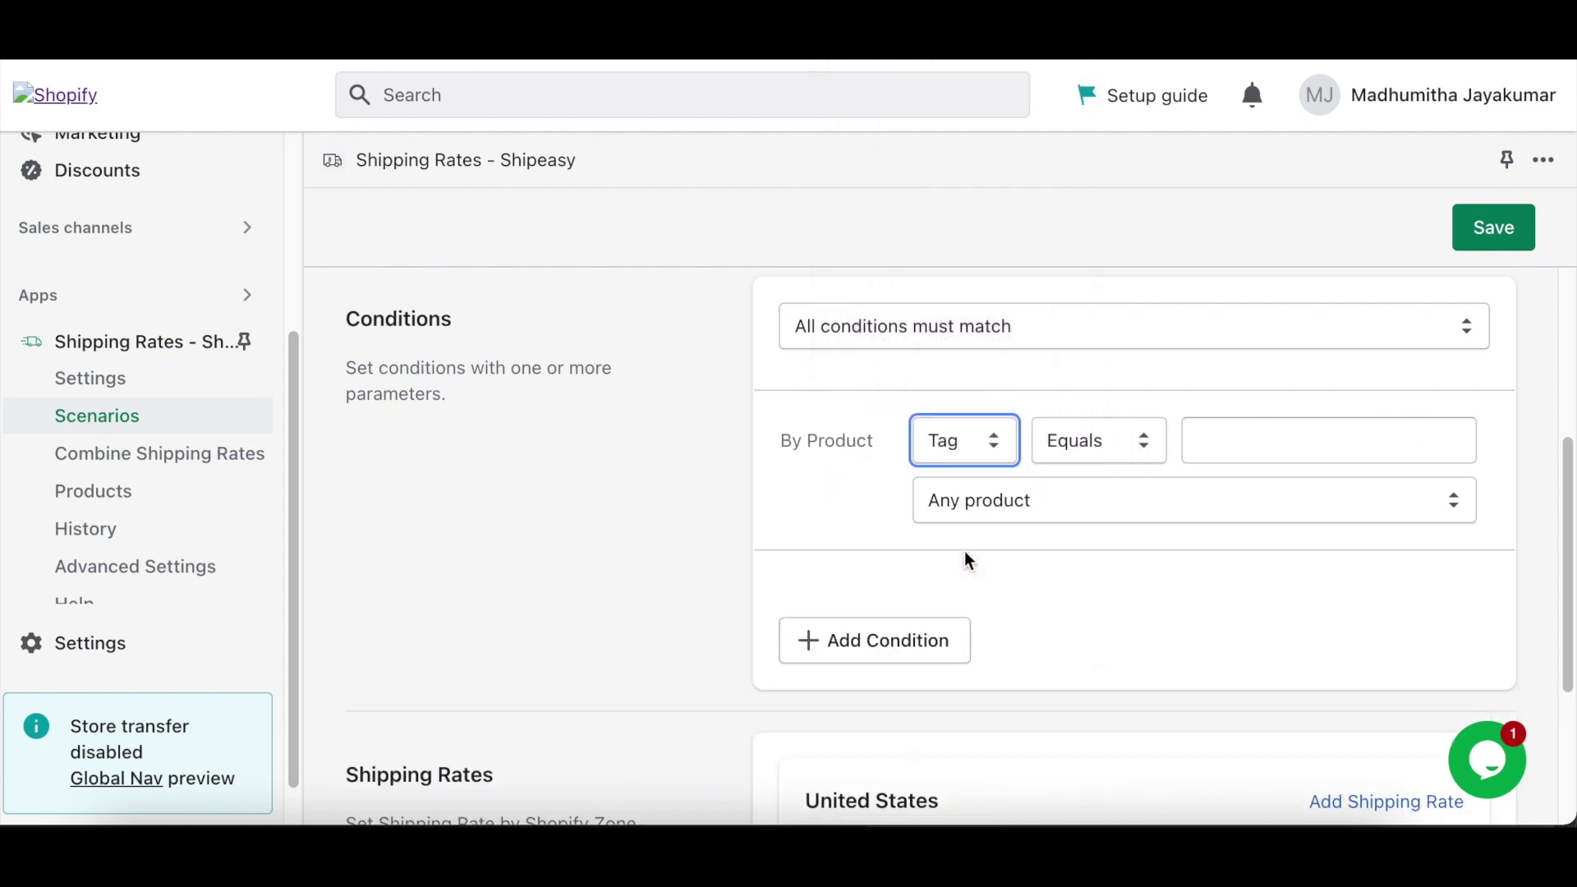
left_click(1242, 447)
type("Chair")
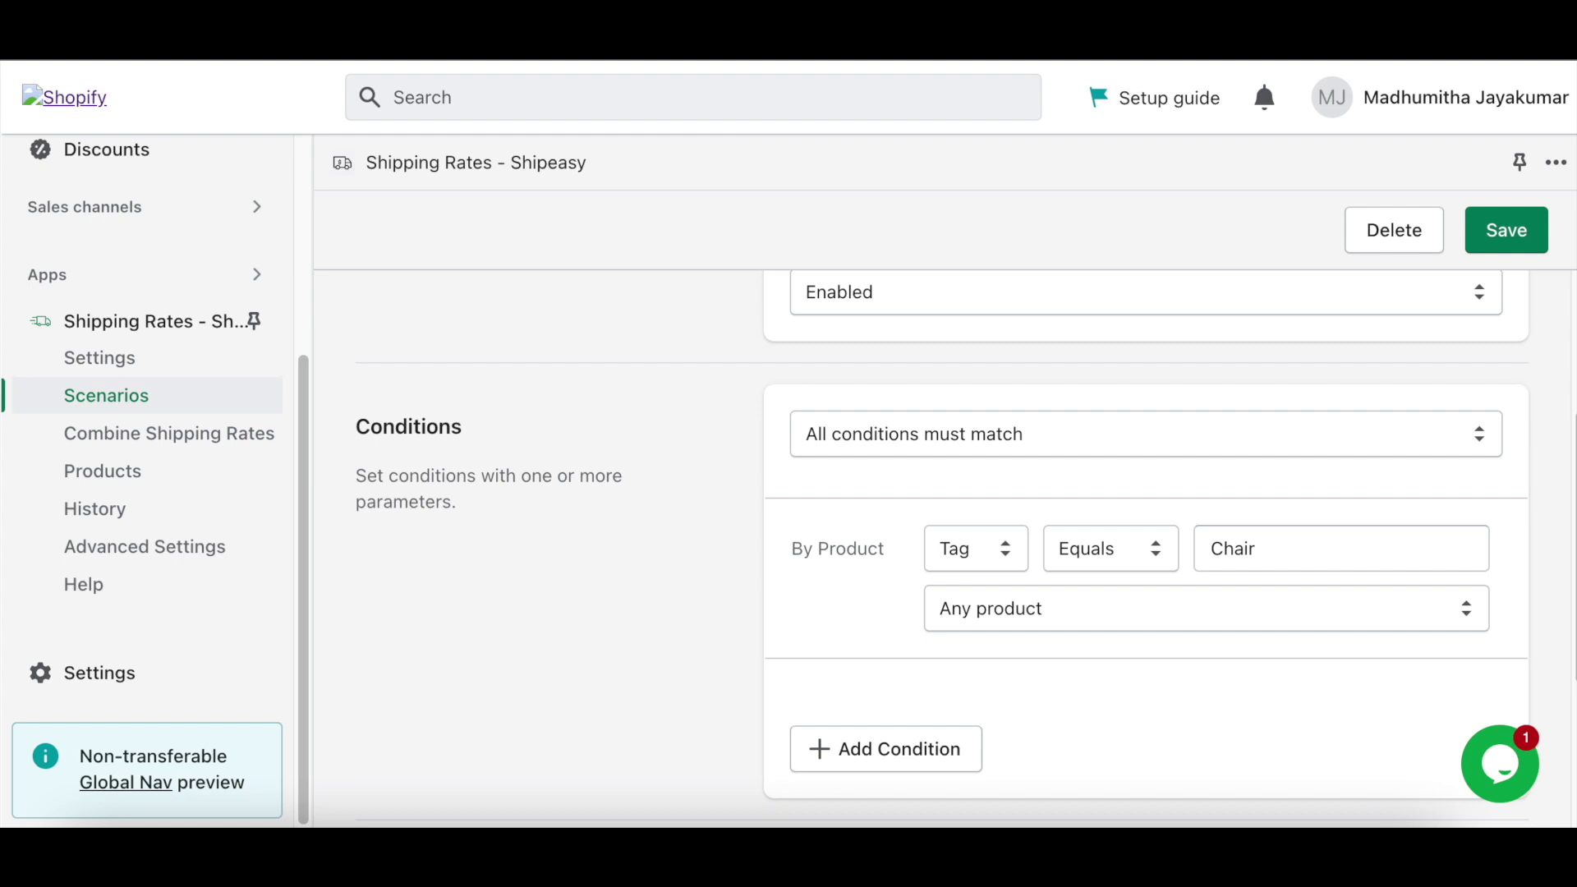
scroll(1221, 657, "down", 5)
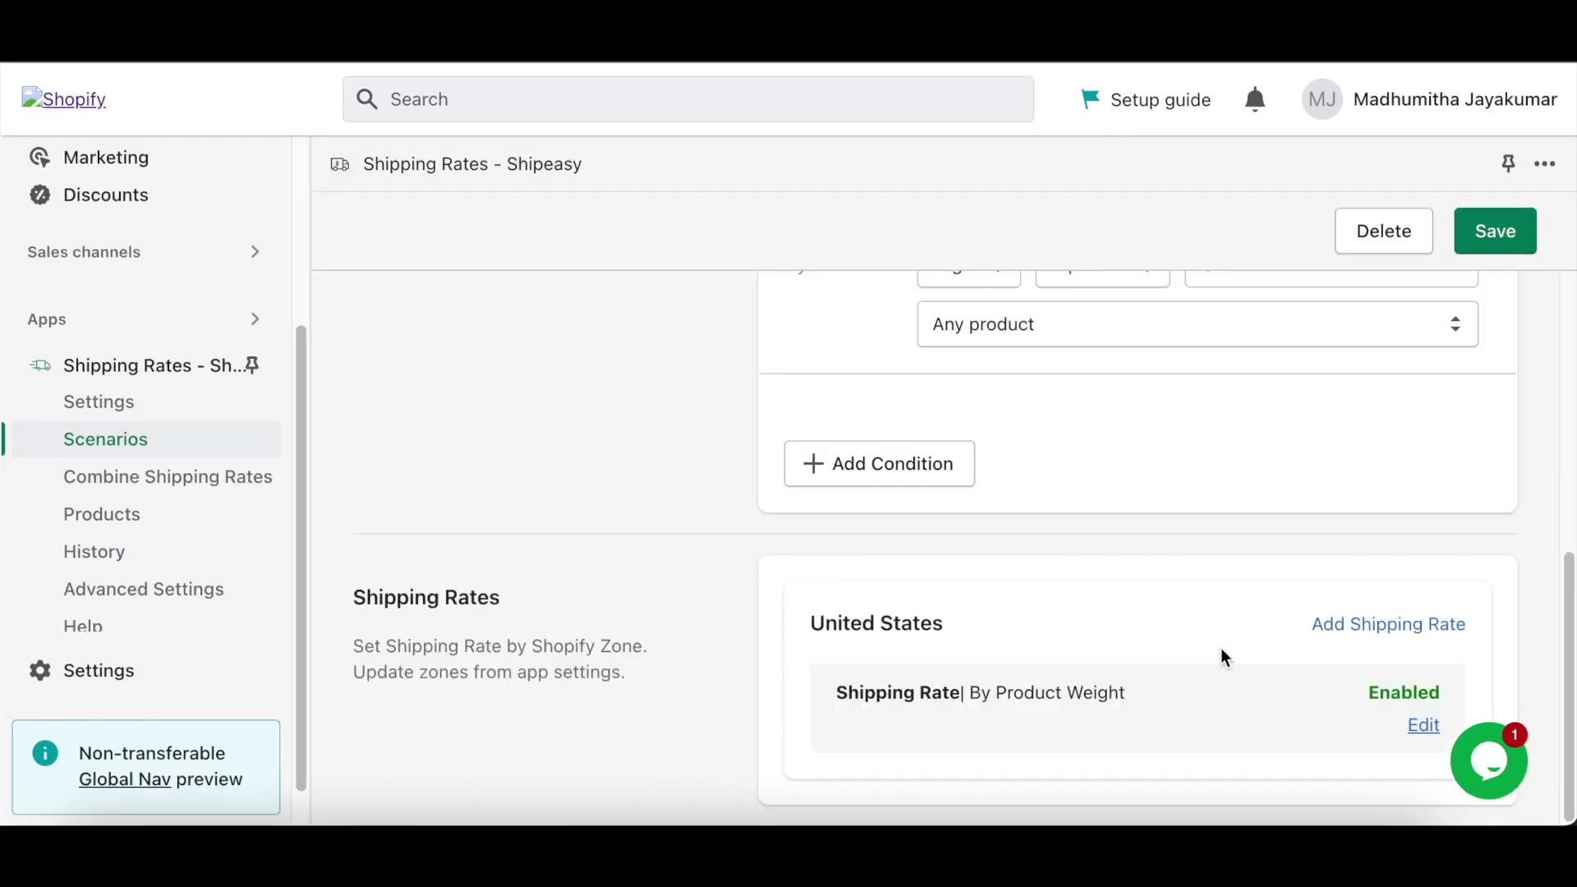
Step: Add a United States rate calculated by product weight, filtered to products tagged Chair
left_click(1332, 626)
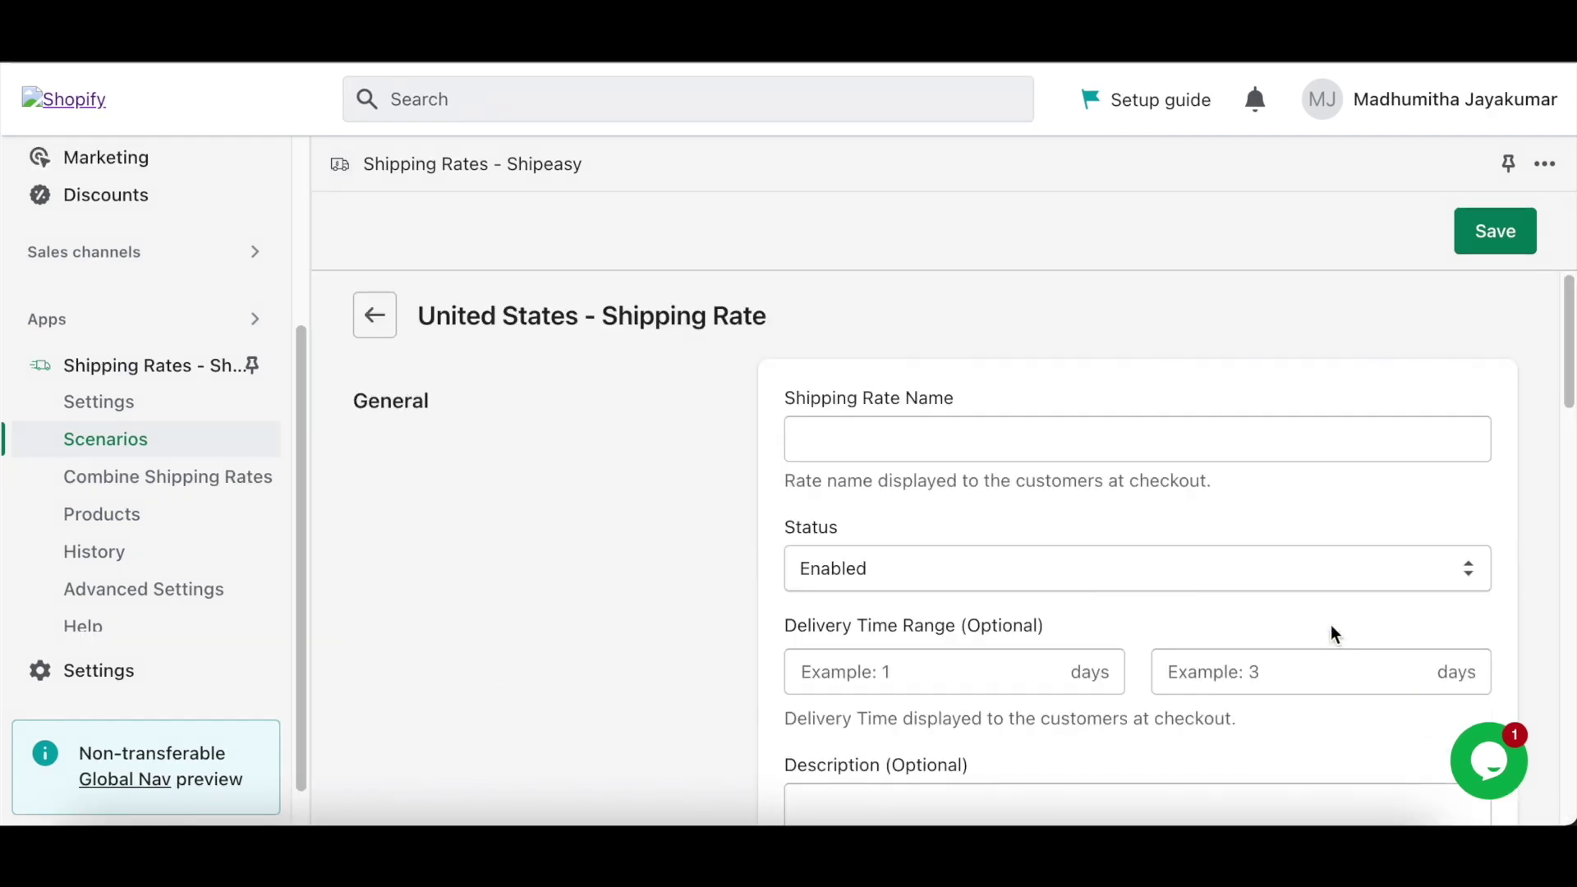
type("Shi")
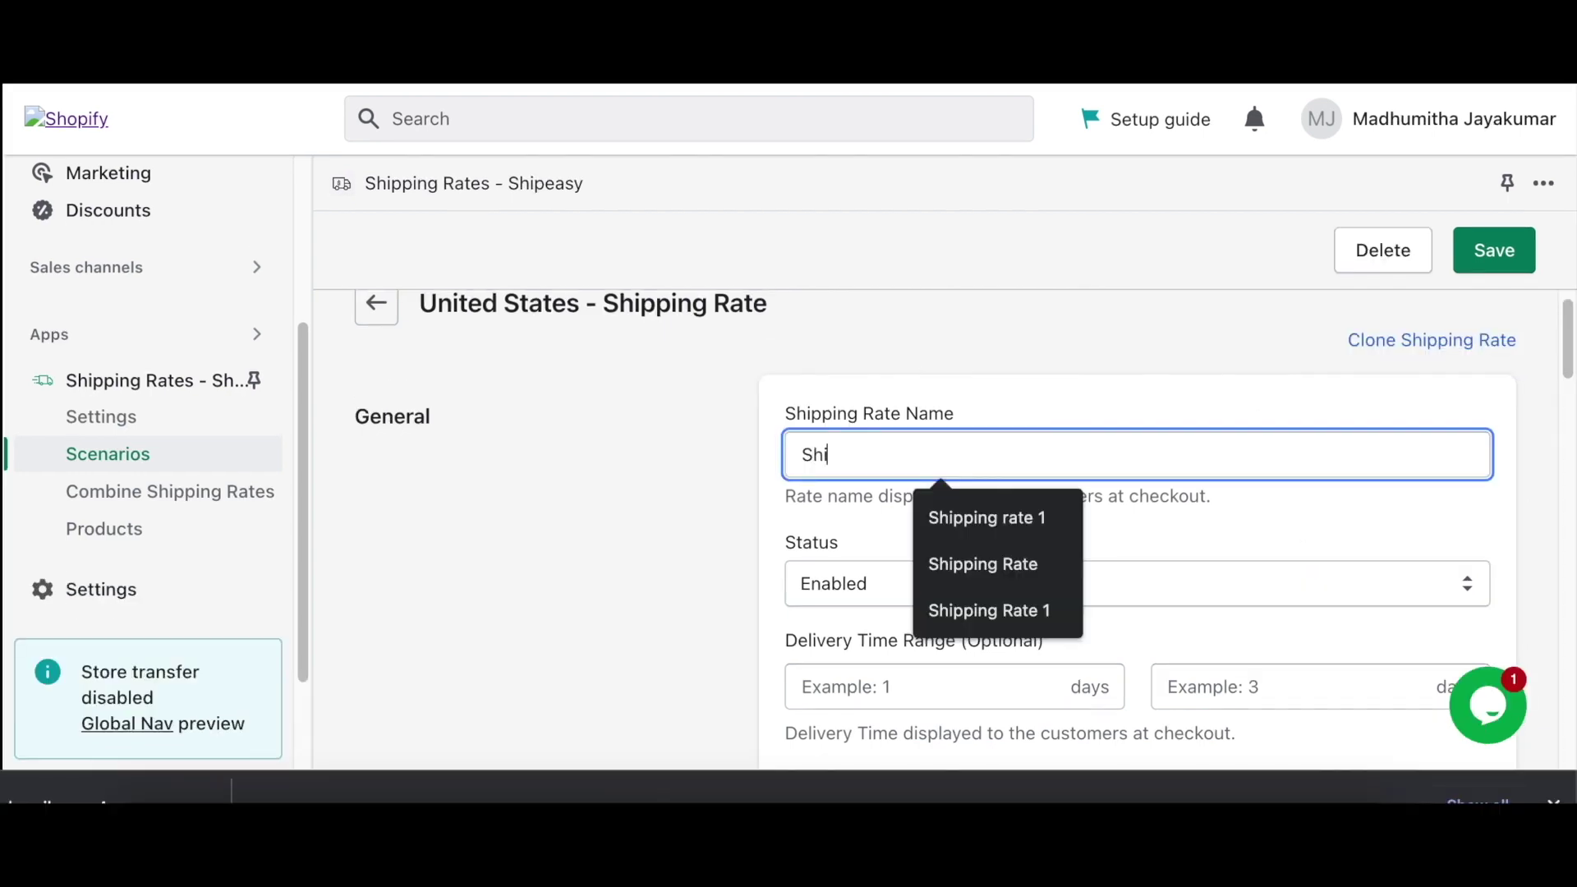
type("pping Ra")
type("te")
left_click(1131, 382)
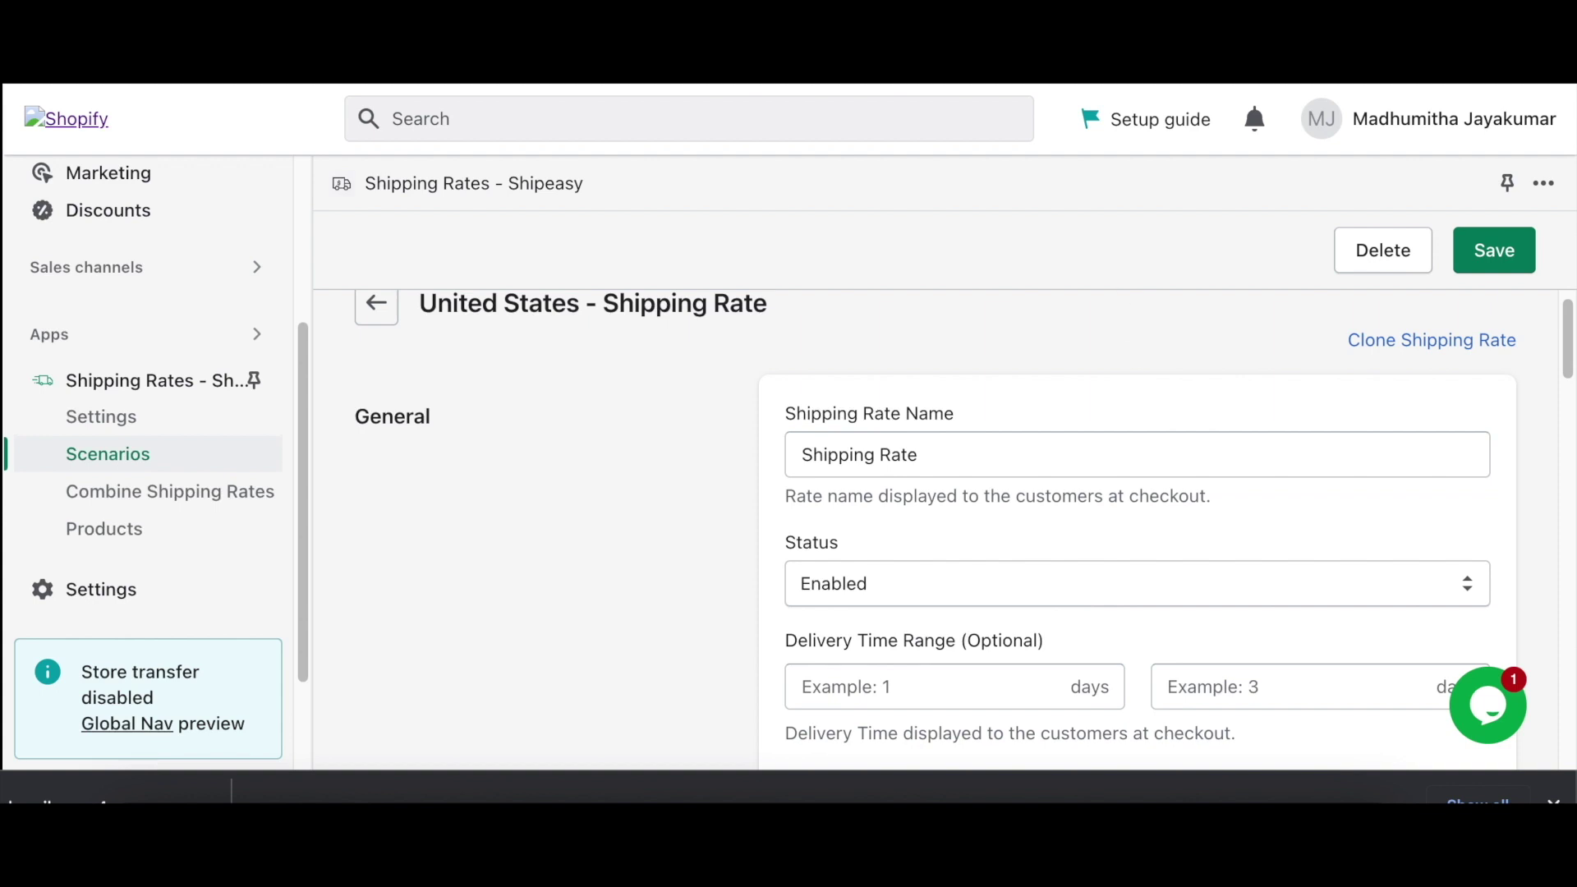
scroll(1092, 761, "down", 5)
left_click(1470, 437)
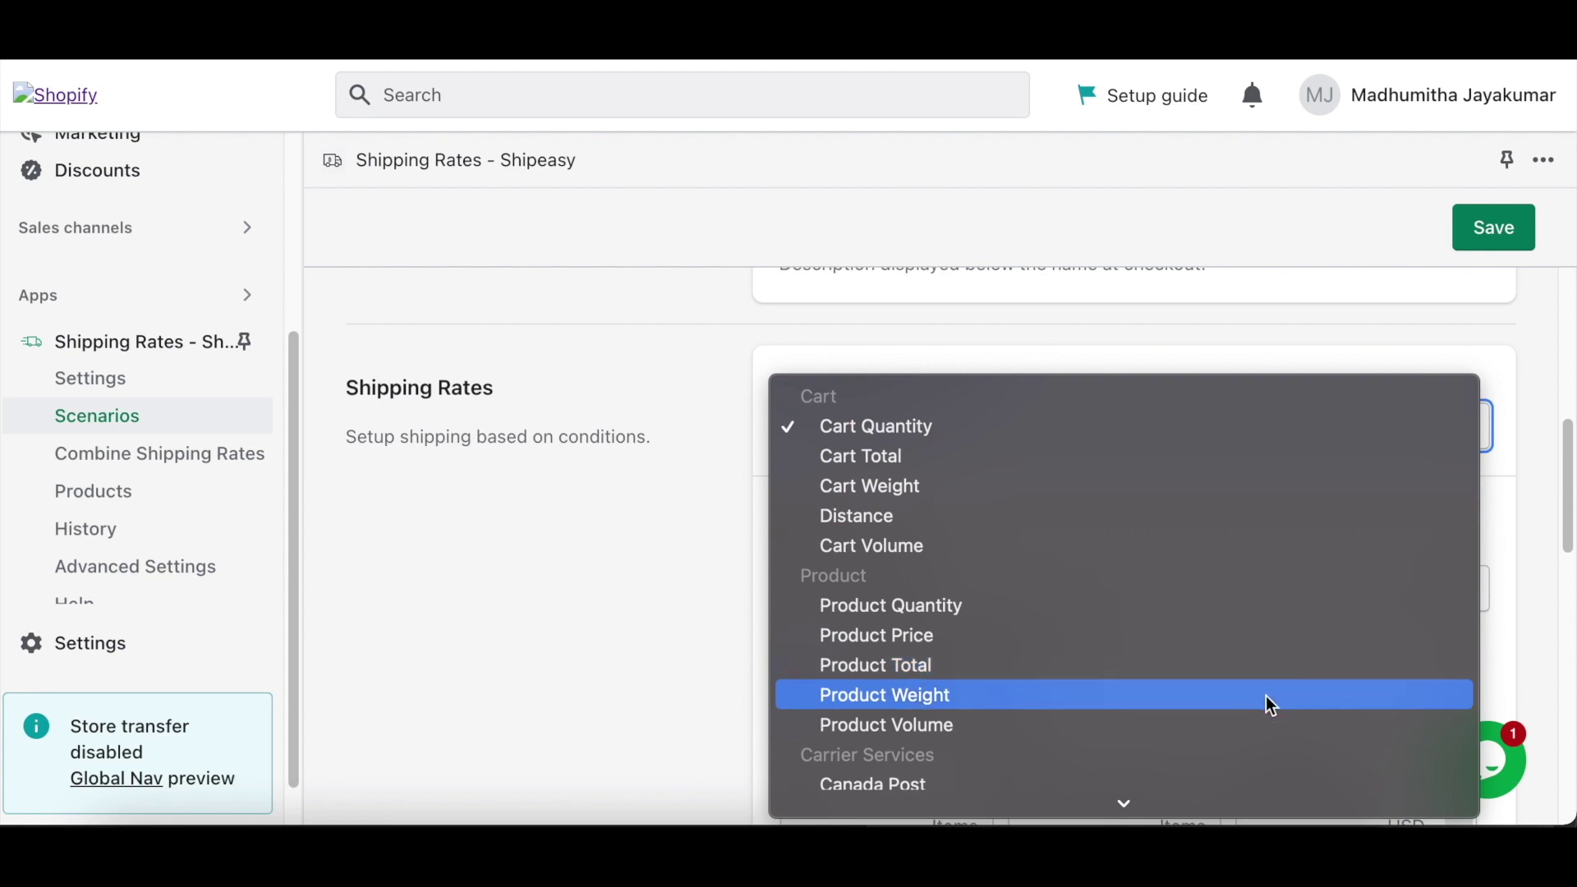
left_click(1265, 698)
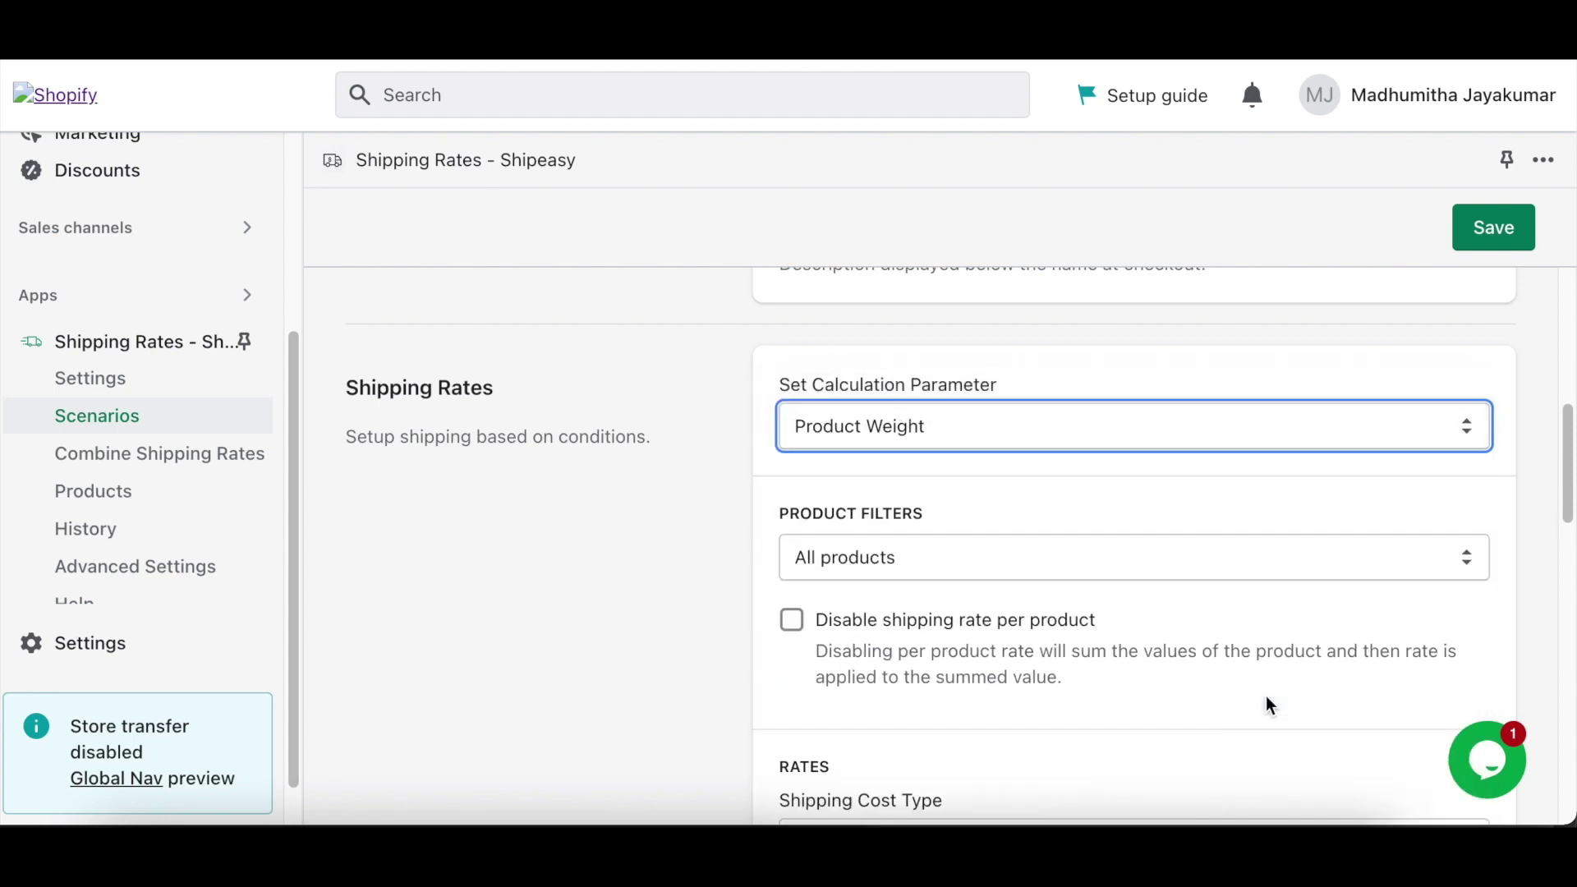
left_click(1459, 569)
left_click(1338, 598)
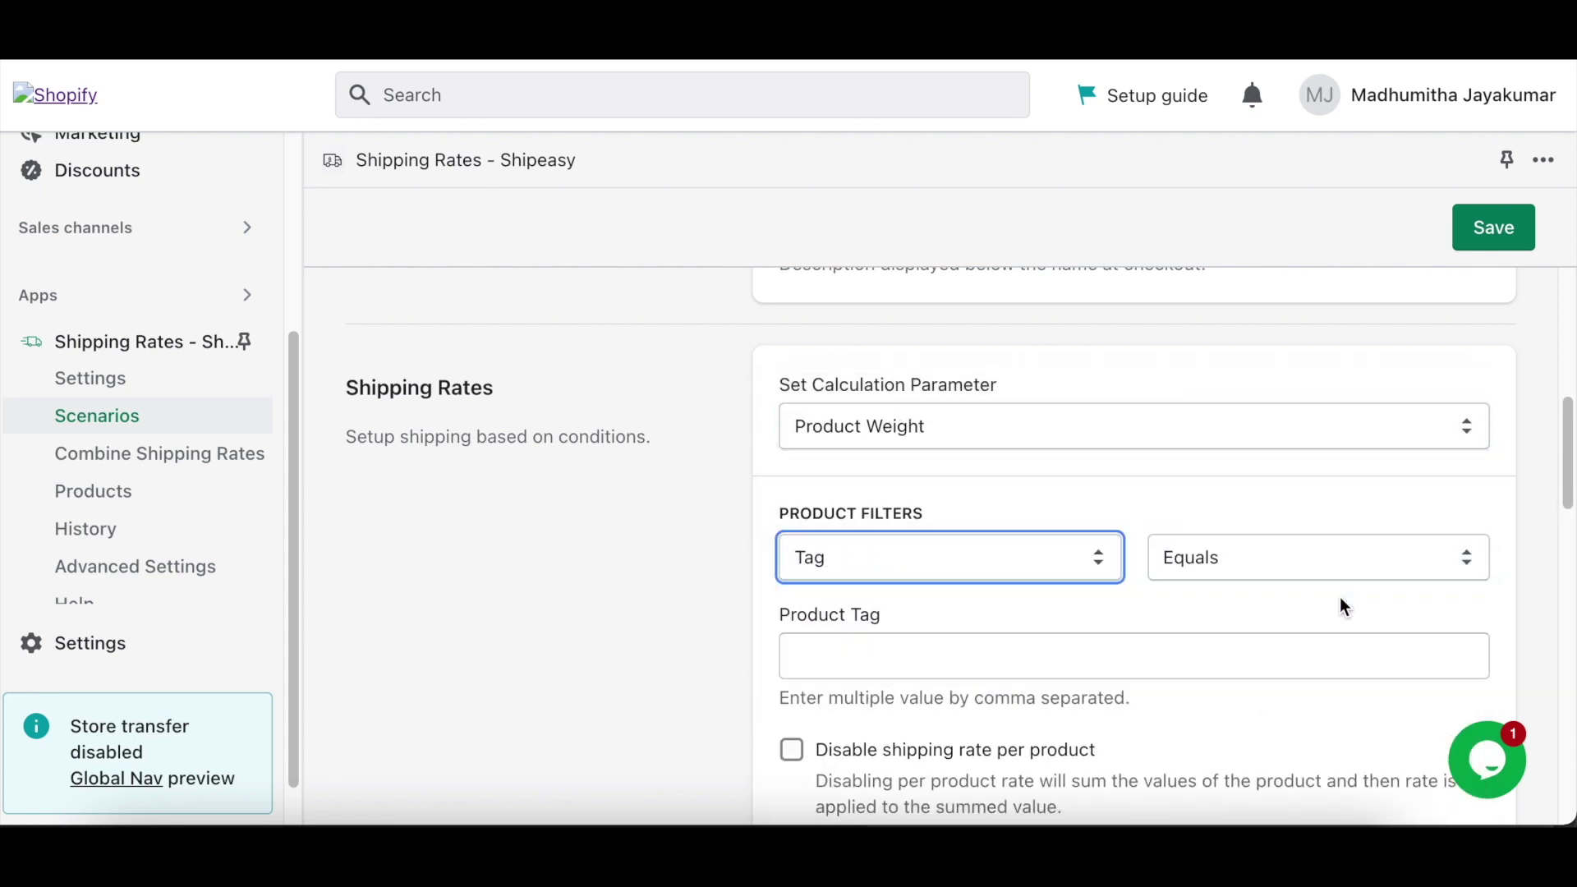
left_click(1086, 648)
type("C")
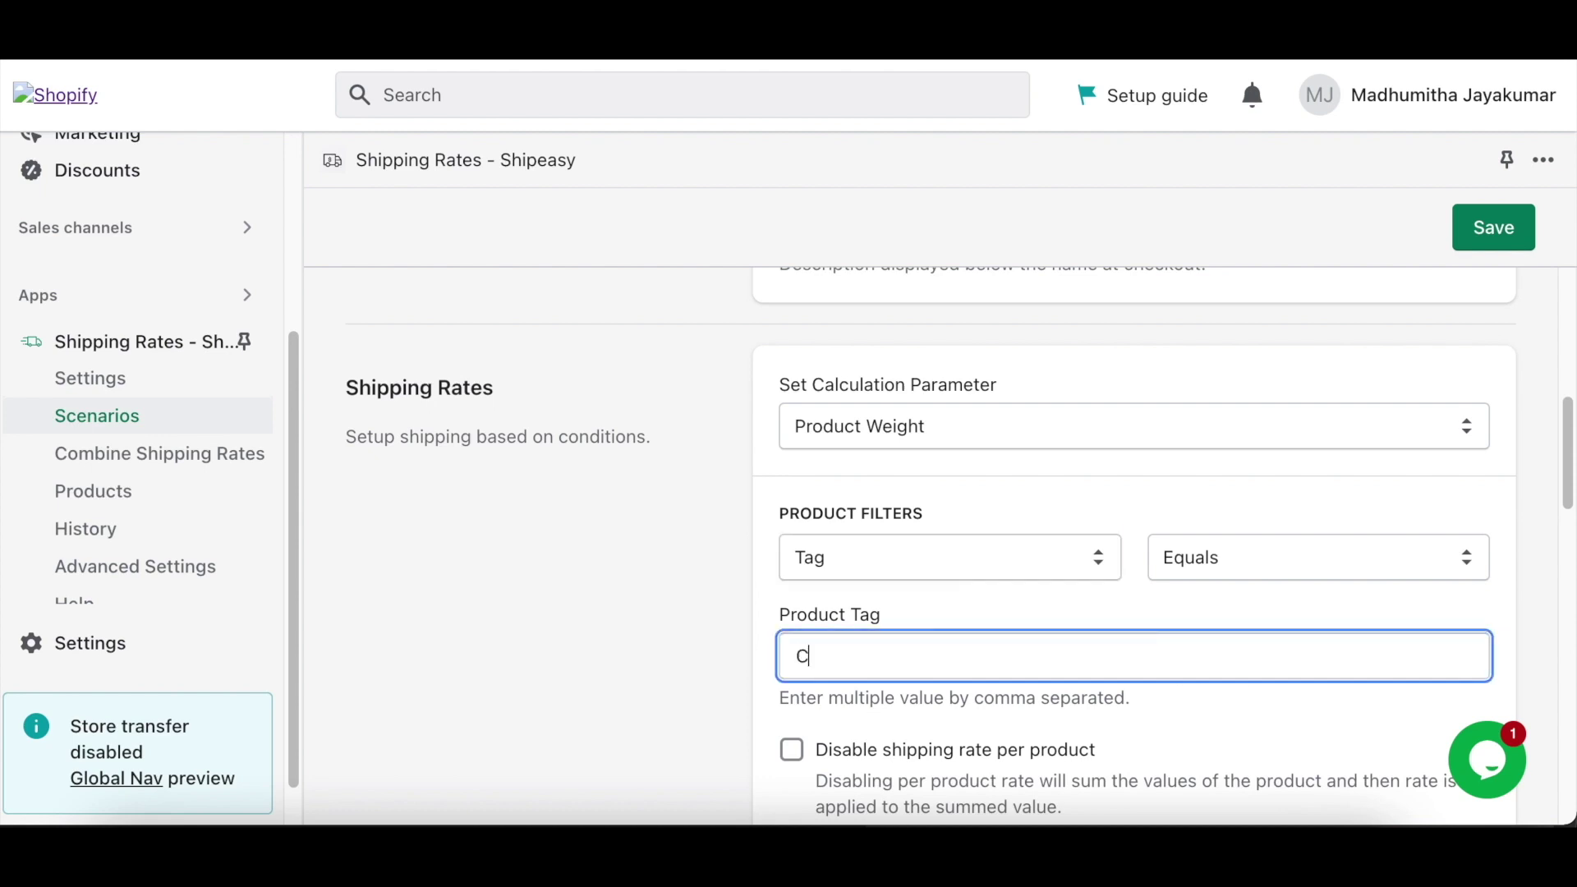
type("hair")
scroll(1065, 712, "down", 3)
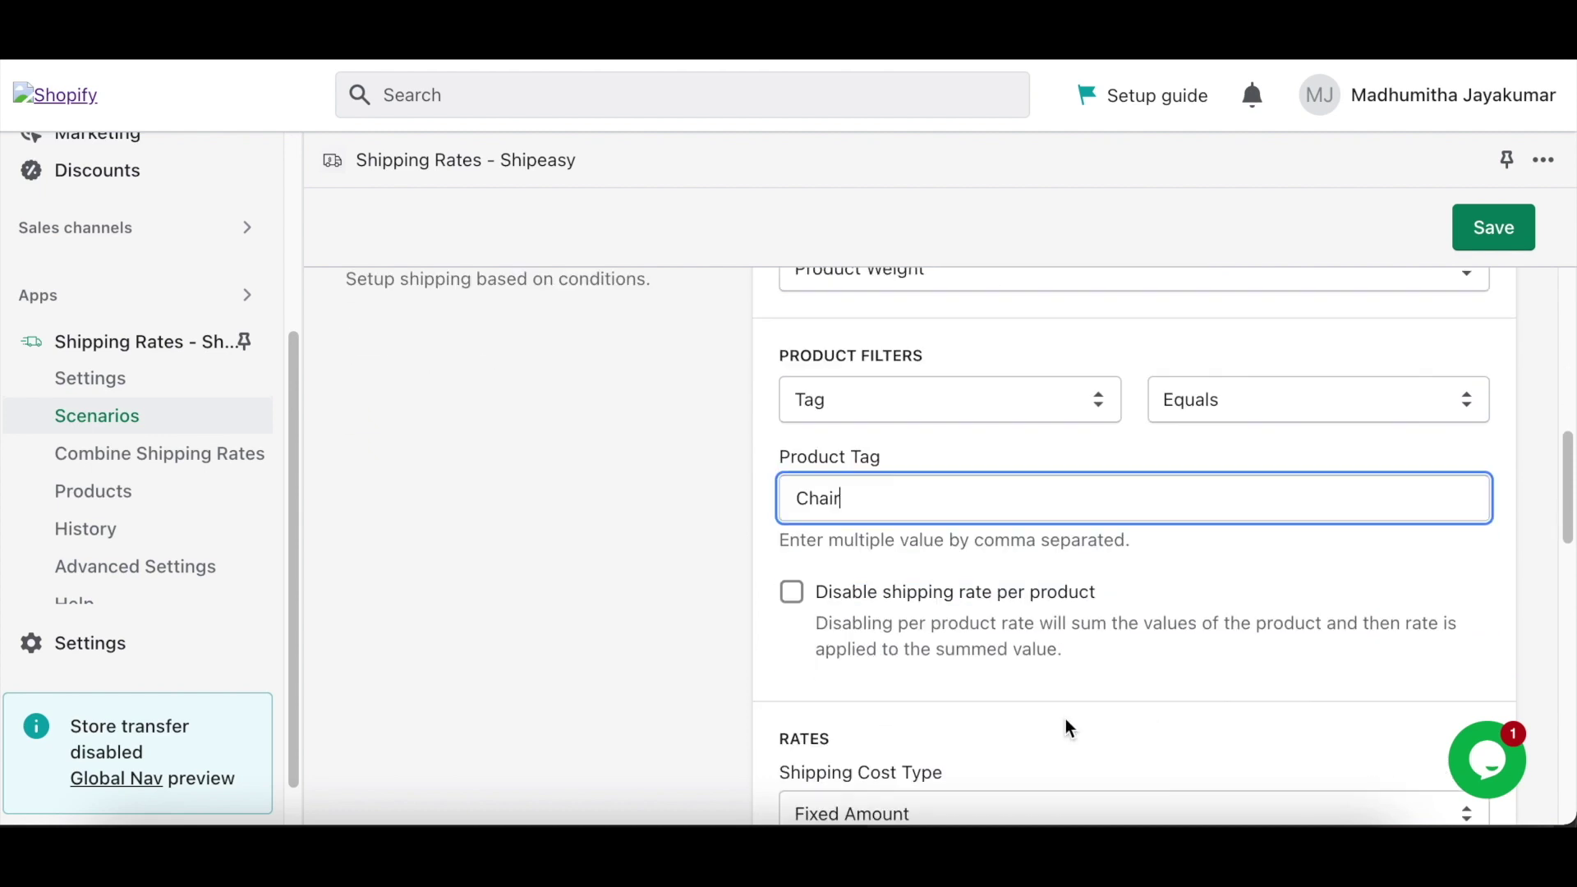
scroll(1067, 713, "down", 3)
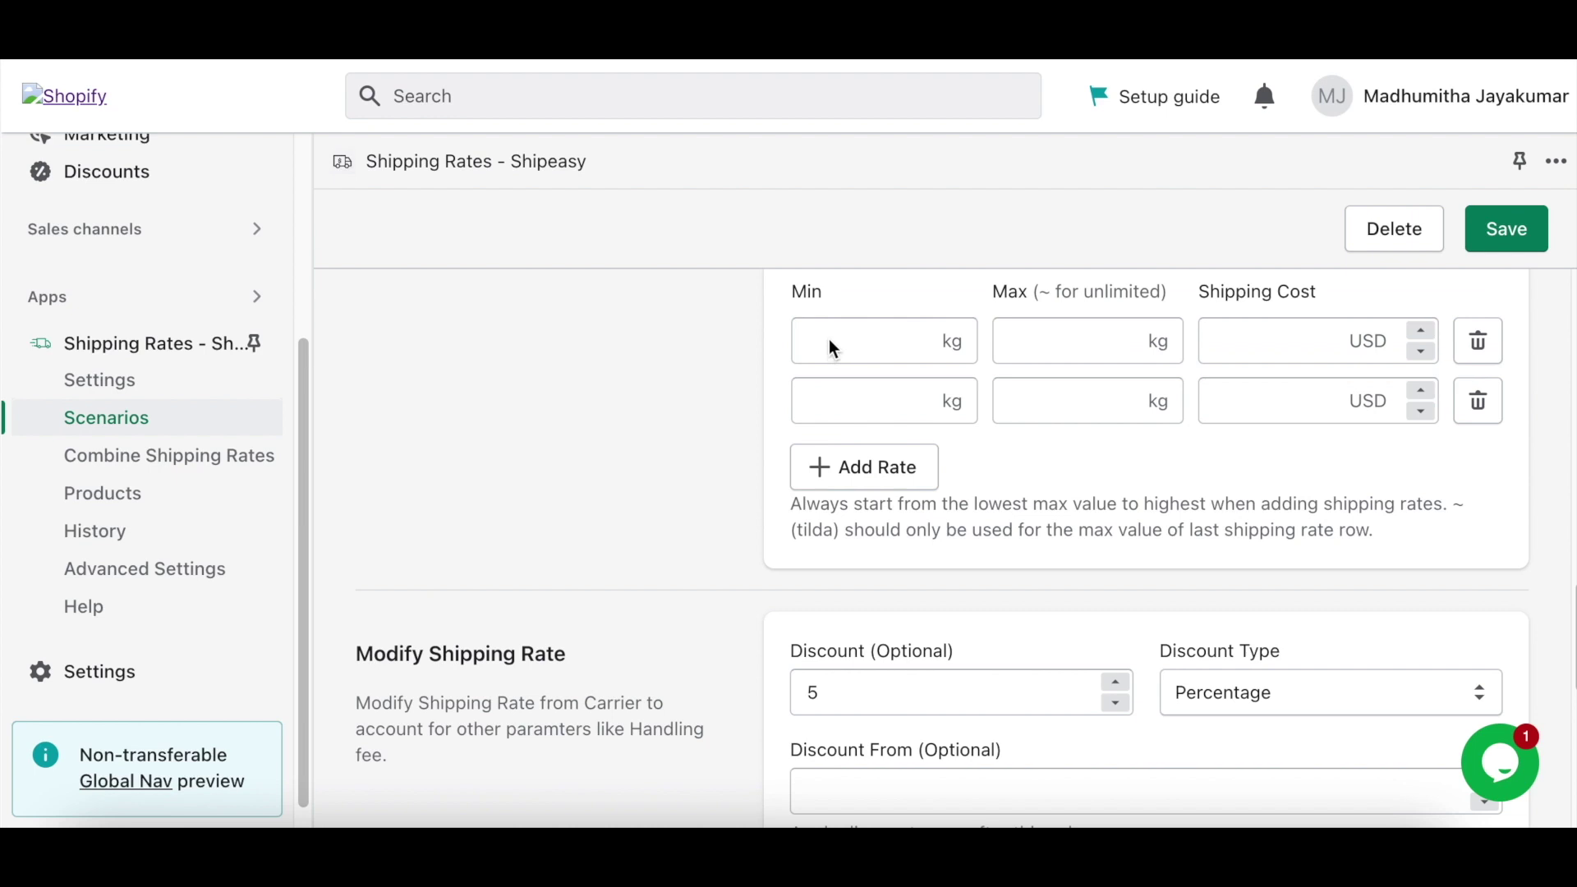
Step: Set weight ranges 0–10 costing 10 USD and 11–20 costing 20 USD
left_click(832, 349)
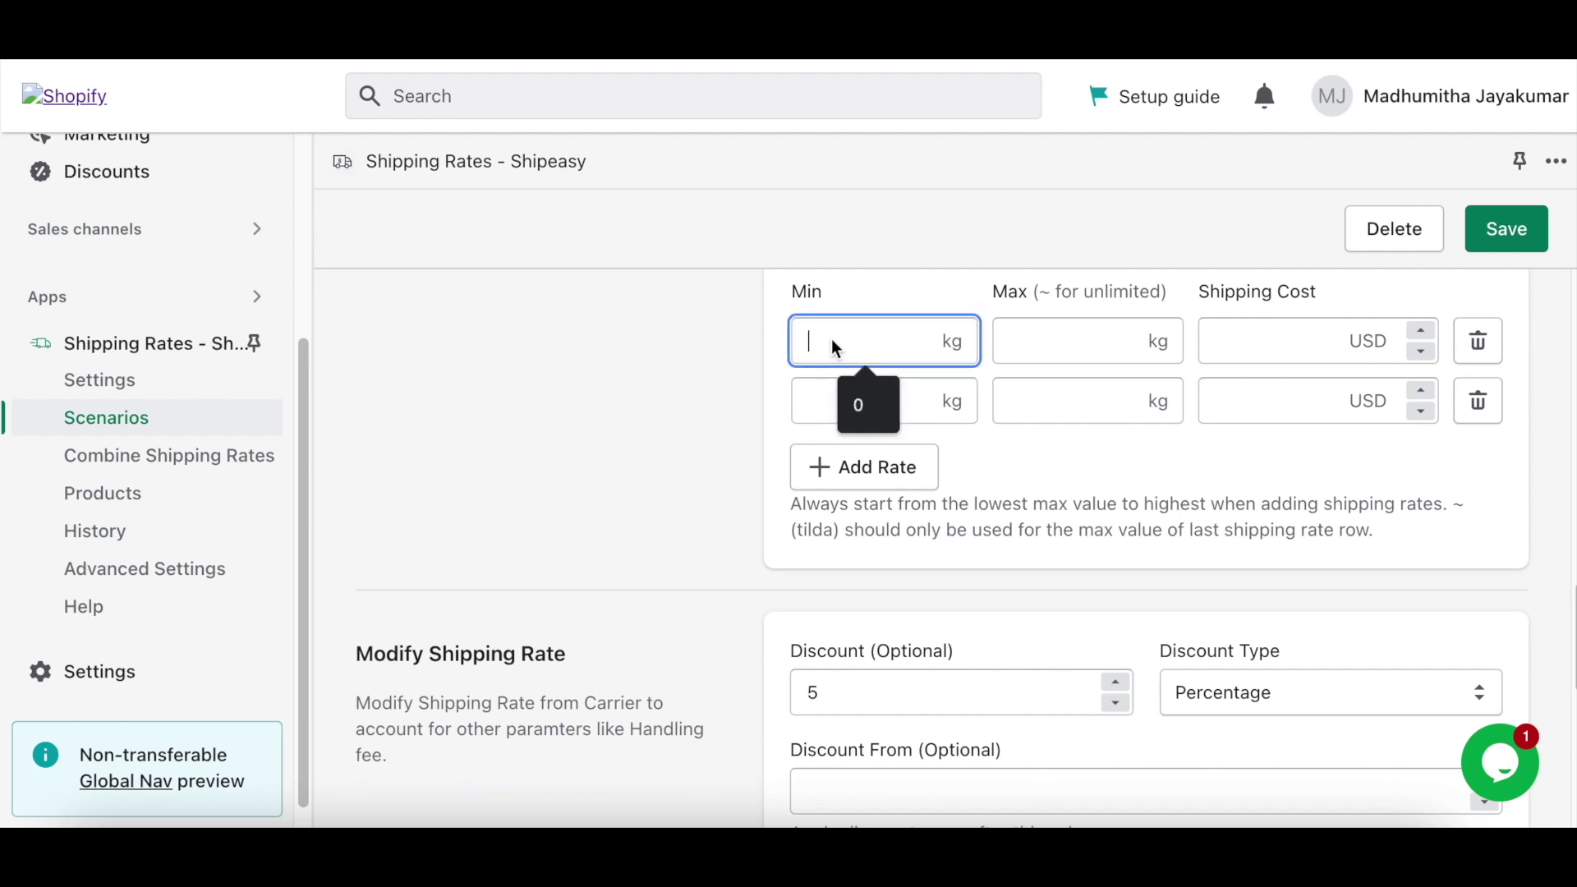
type("0")
left_click(1031, 344)
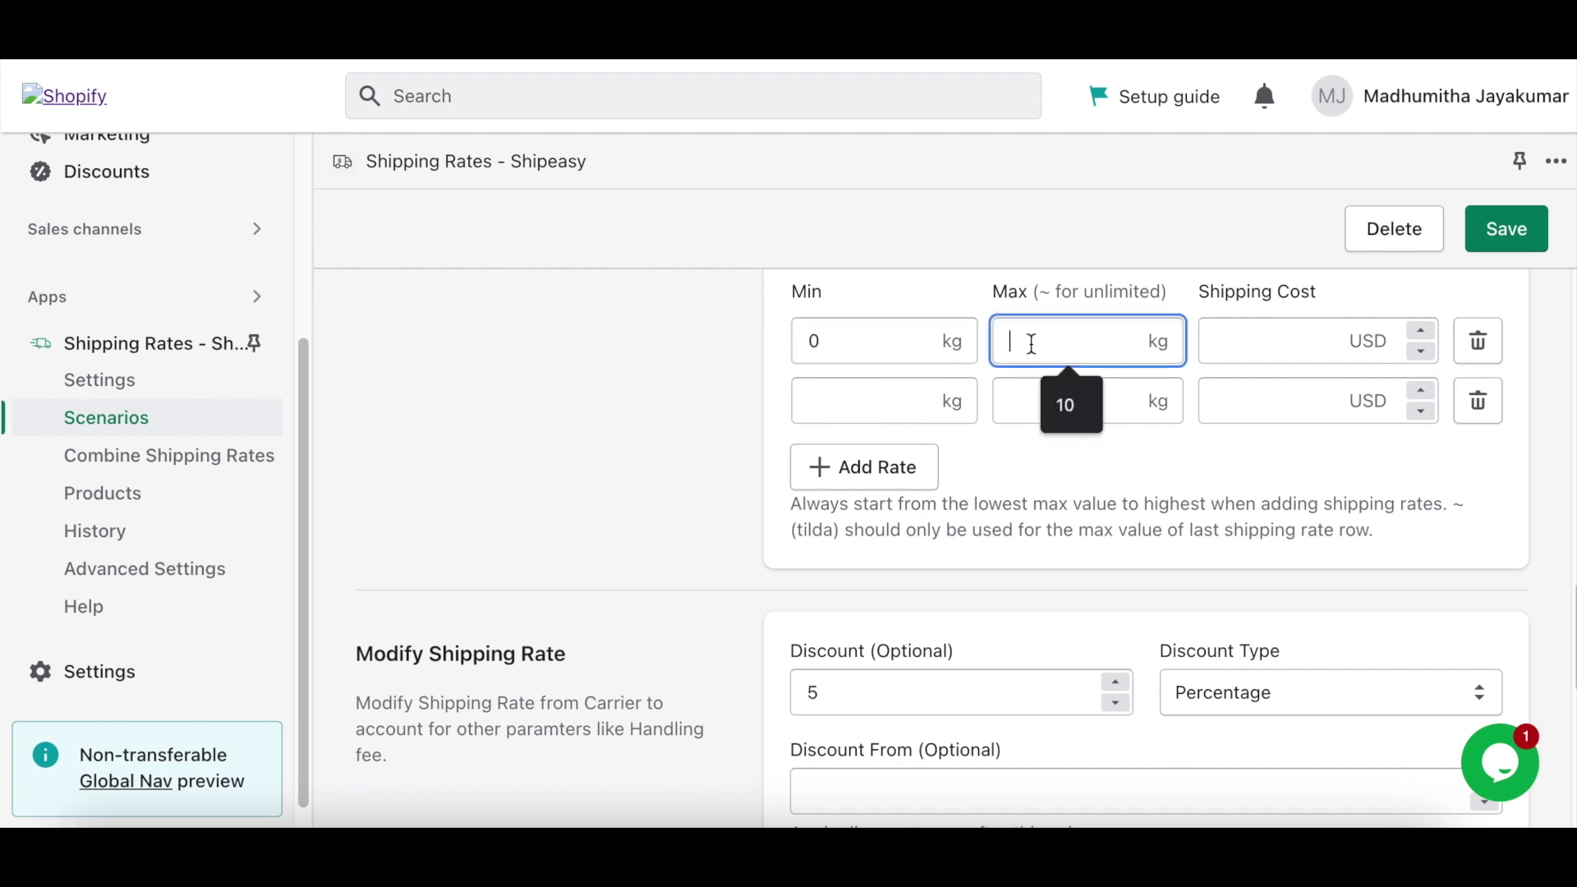
type("10")
left_click(1261, 349)
type("1")
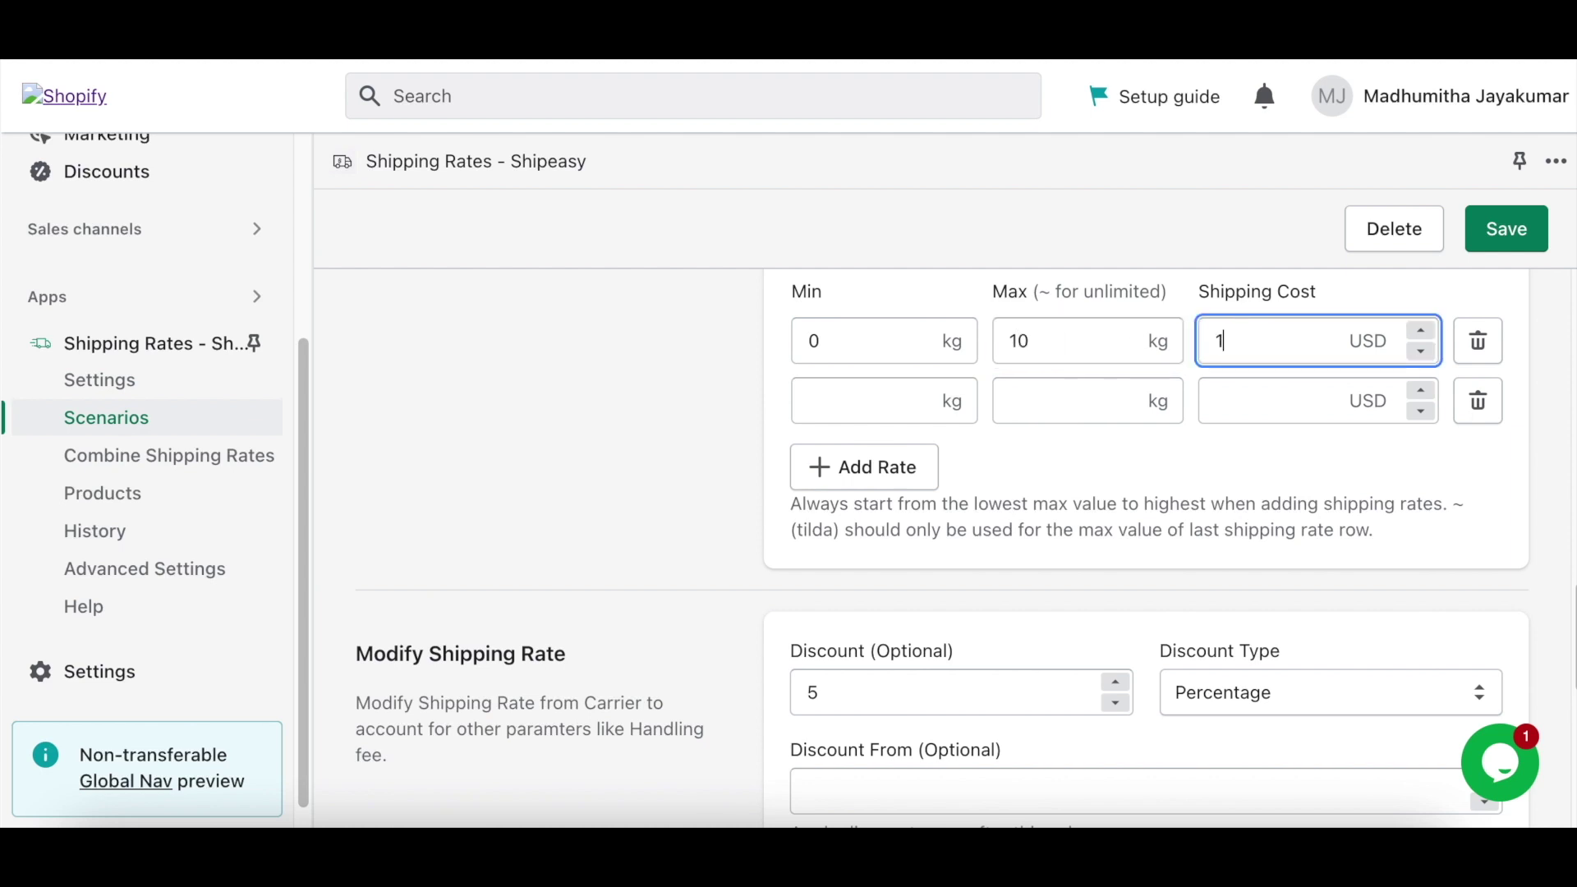
type("0")
left_click(898, 402)
type("11")
left_click(1063, 400)
type("20")
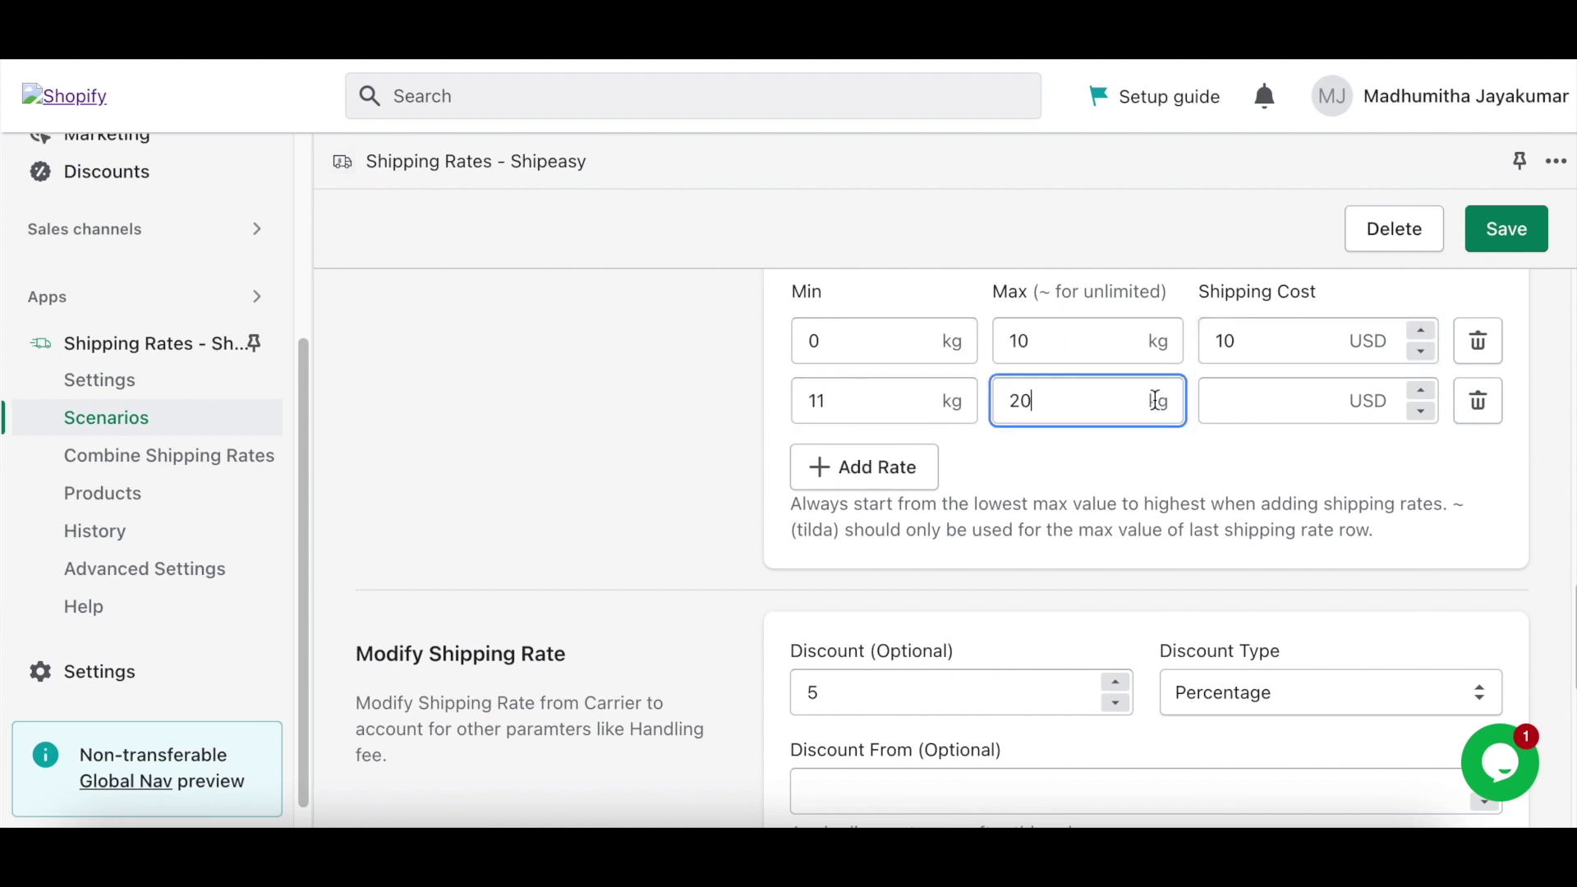
left_click(1212, 397)
type("20")
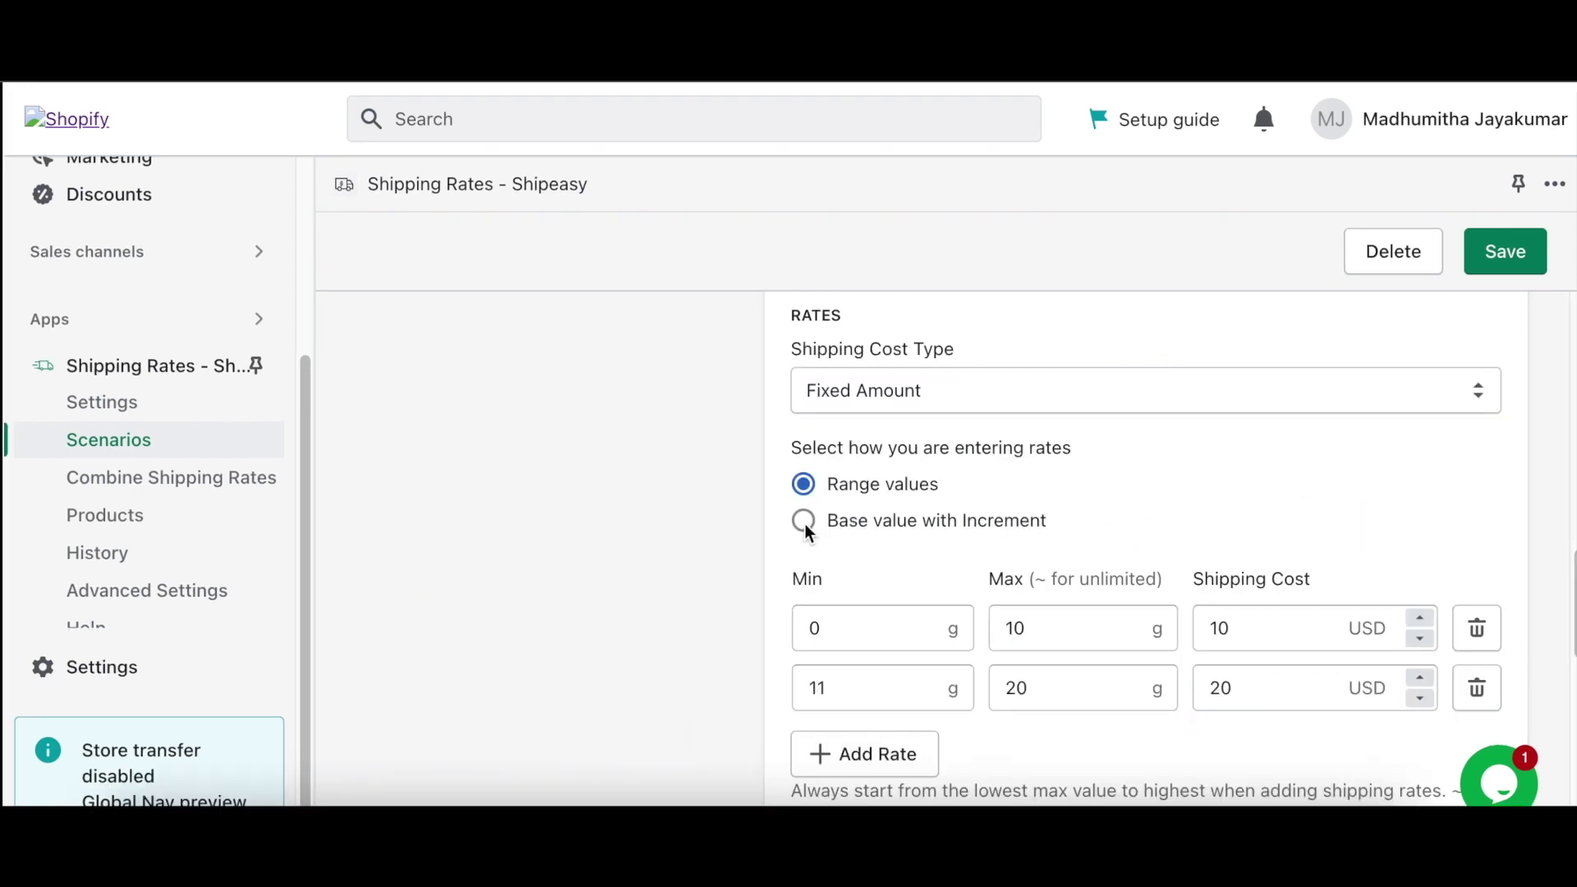
Step: Switch to Base value with Increment: 10 USD base, plus 2 USD per 5 kg
left_click(804, 523)
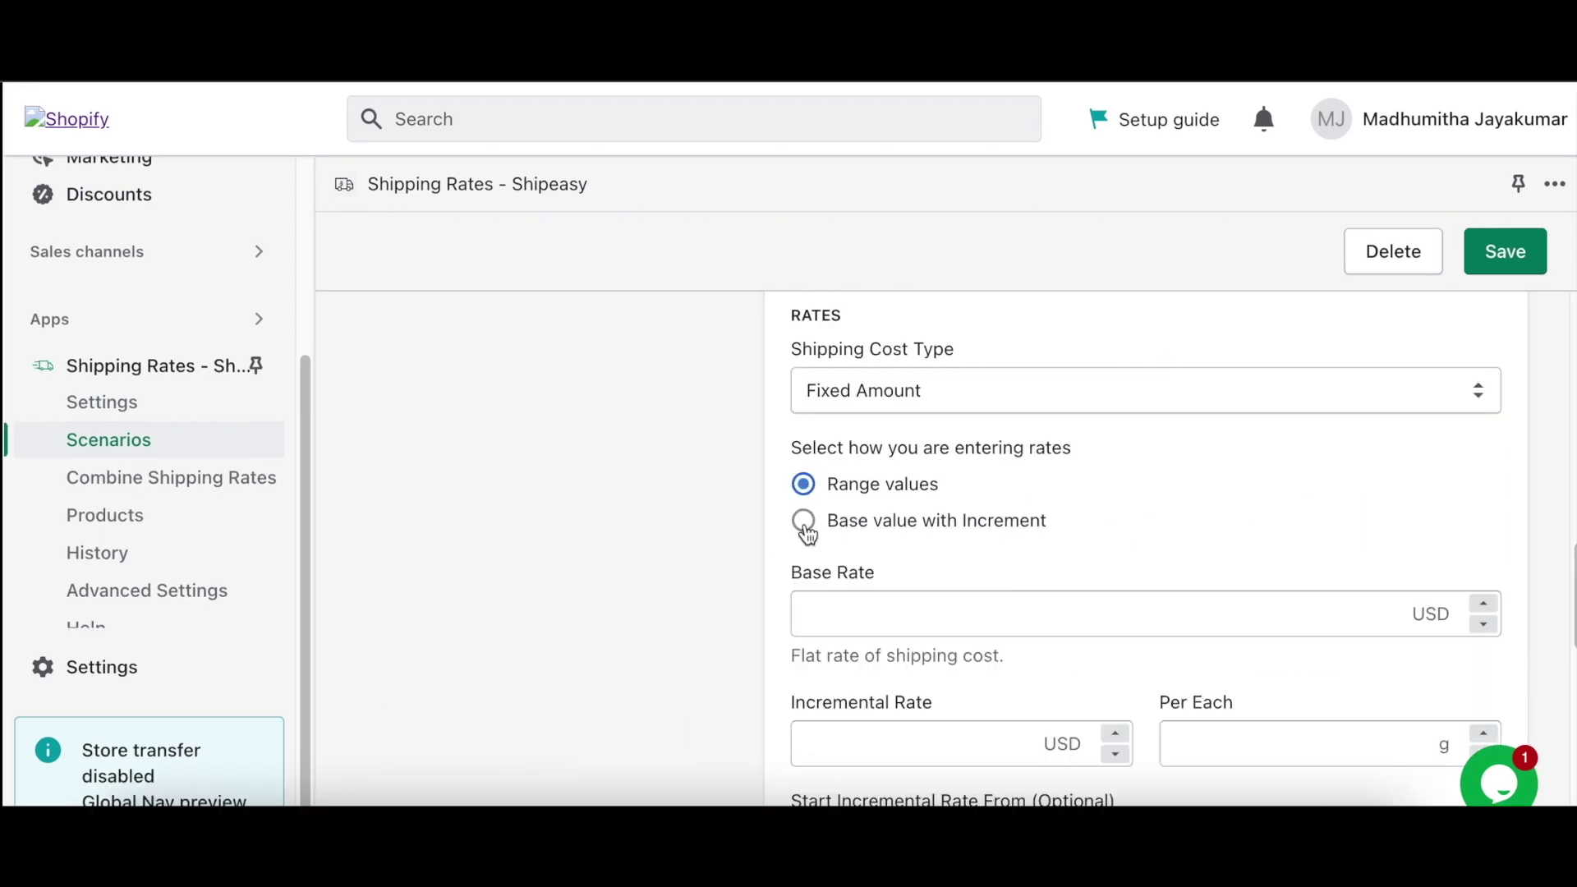
left_click(832, 628)
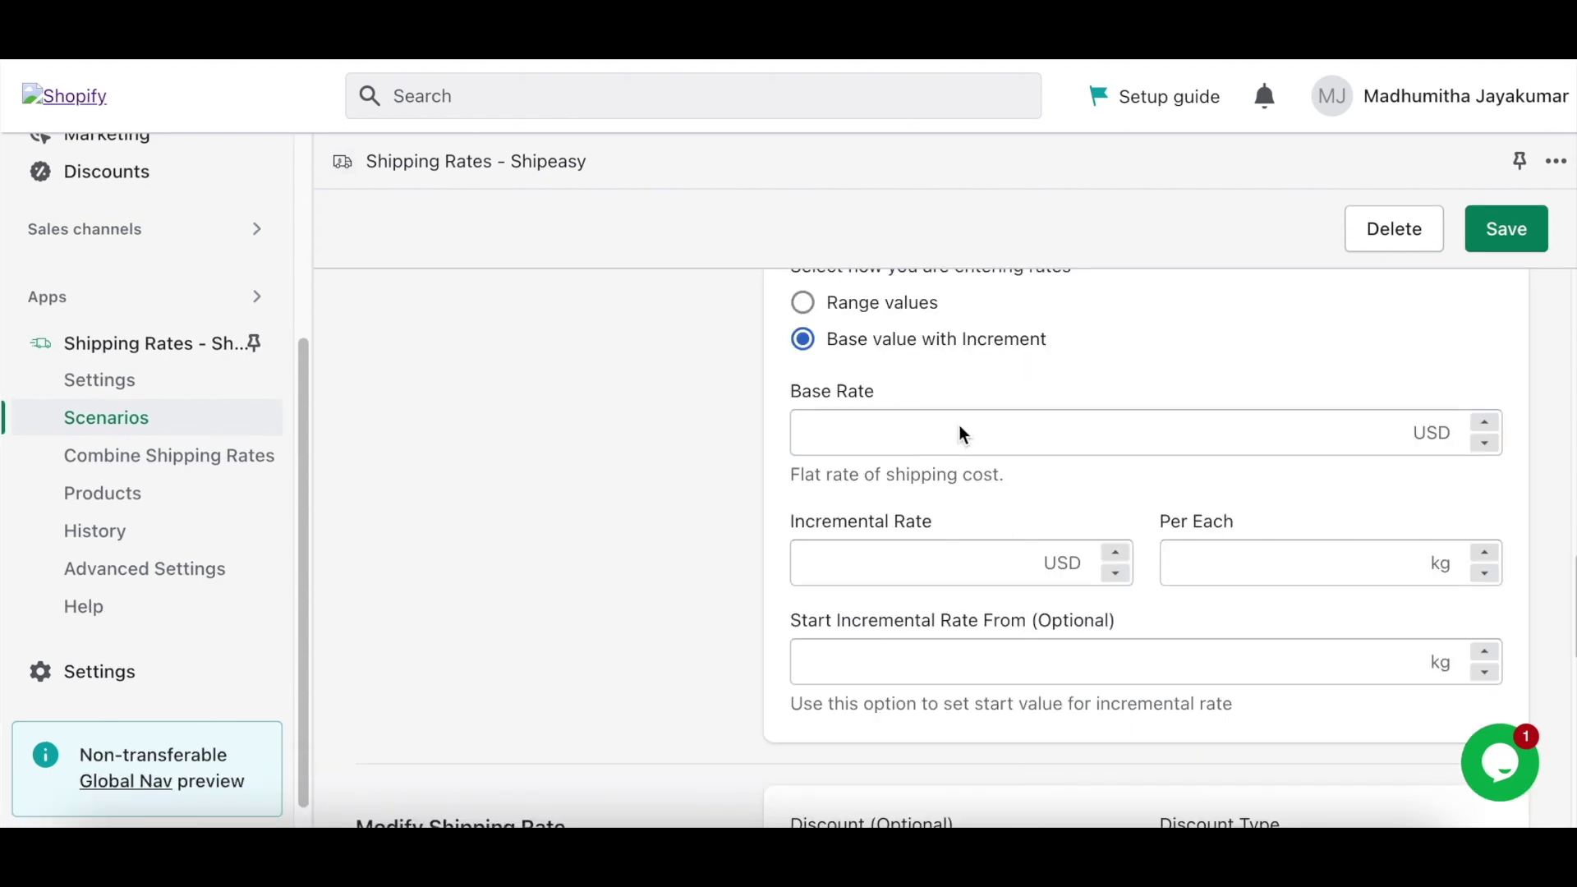
left_click(957, 426)
type("10")
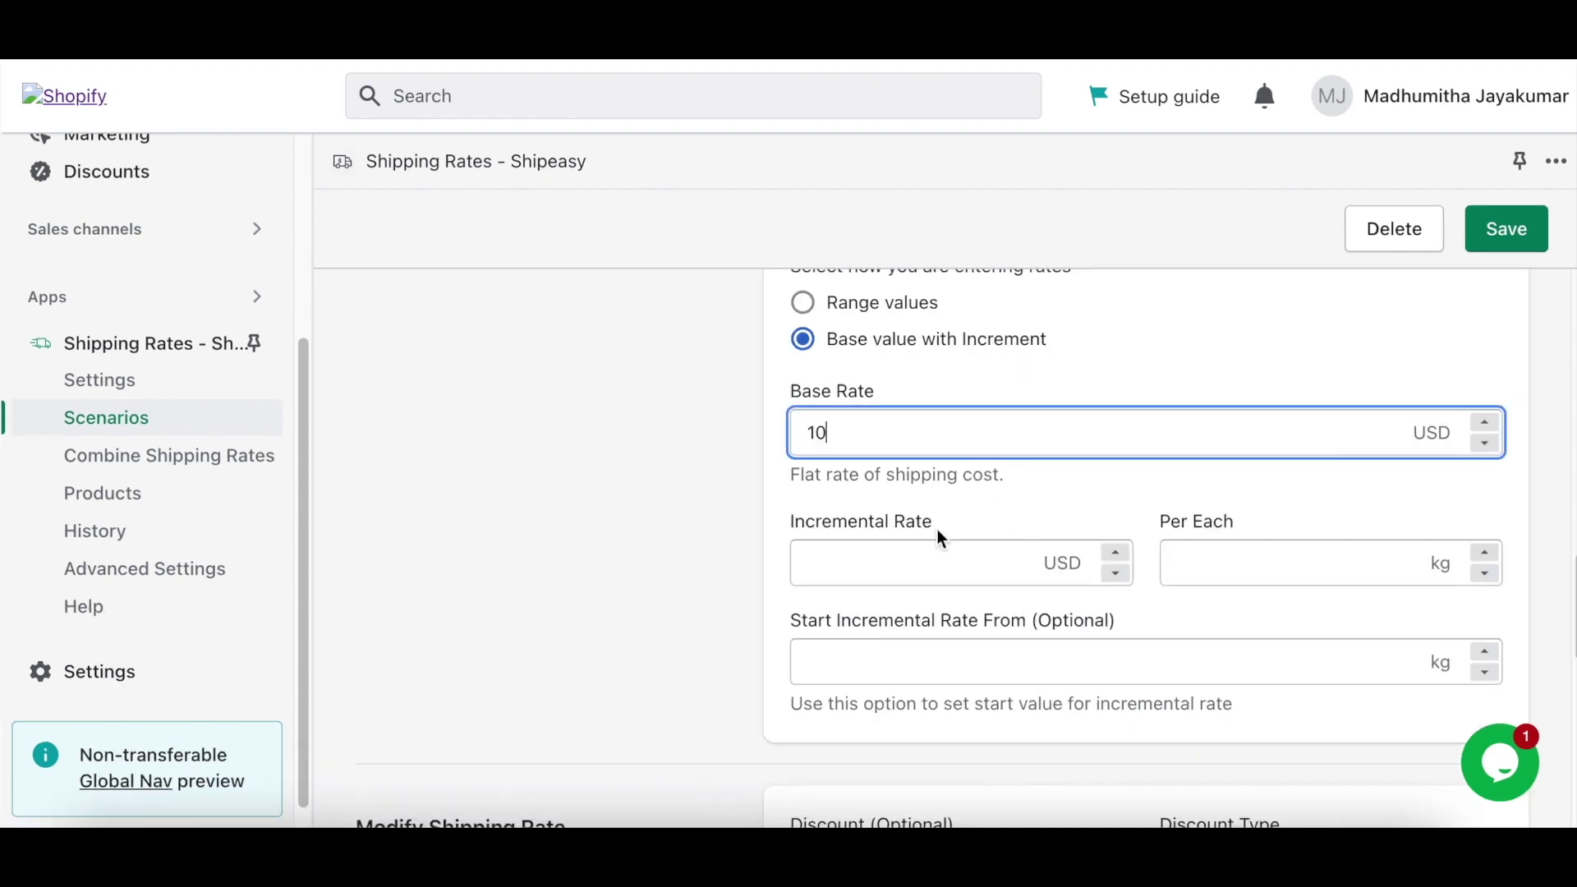
left_click(943, 561)
type("2")
left_click(1212, 554)
type("5")
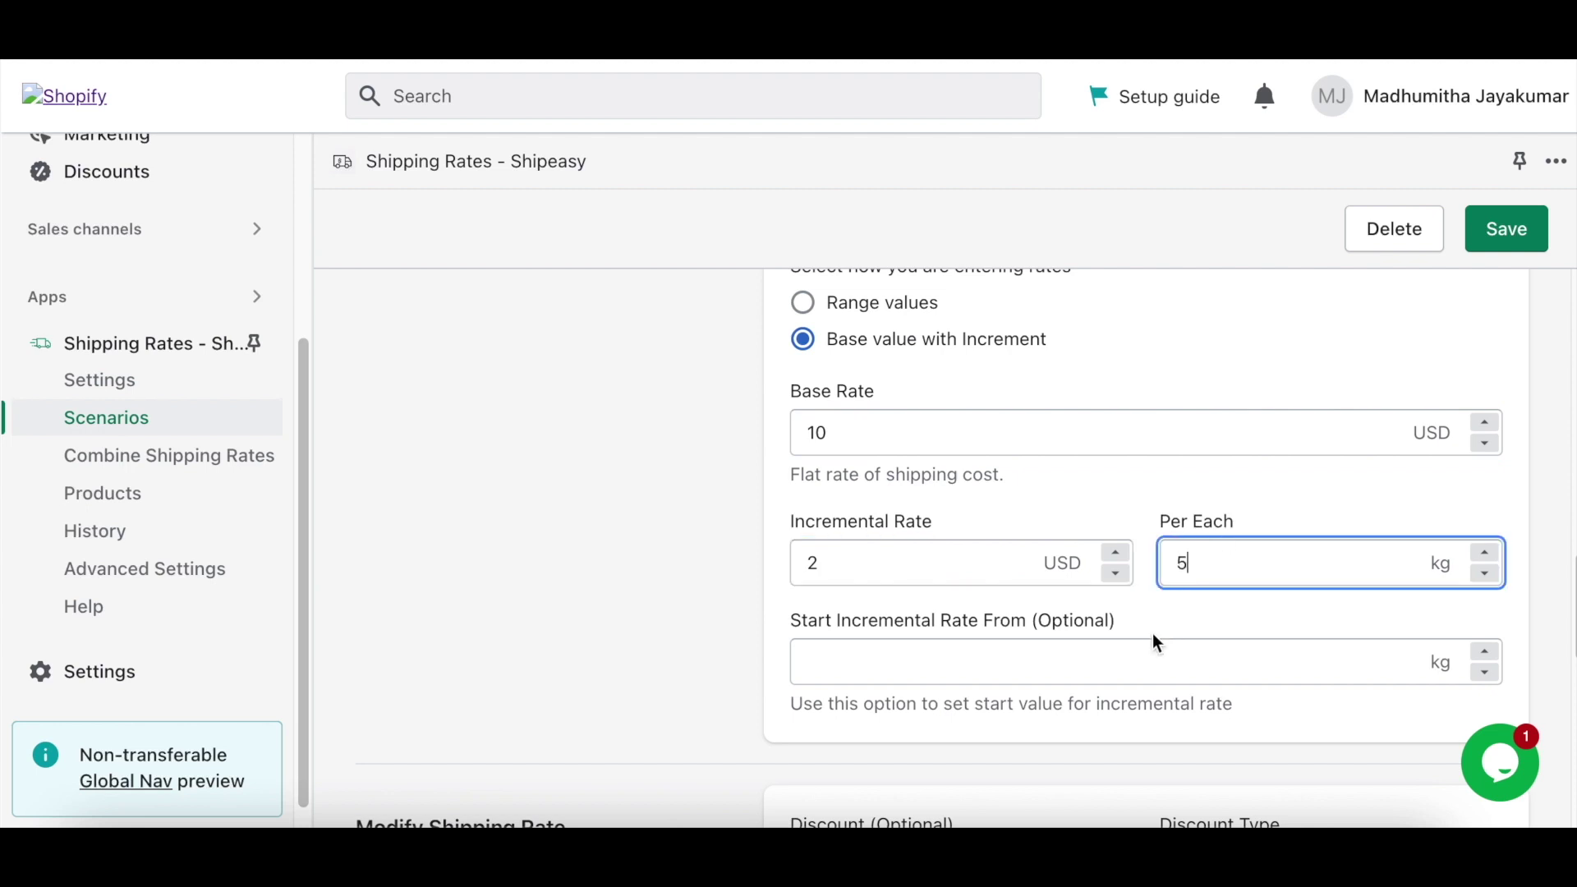
left_click(1138, 652)
left_click(1082, 700)
type("C")
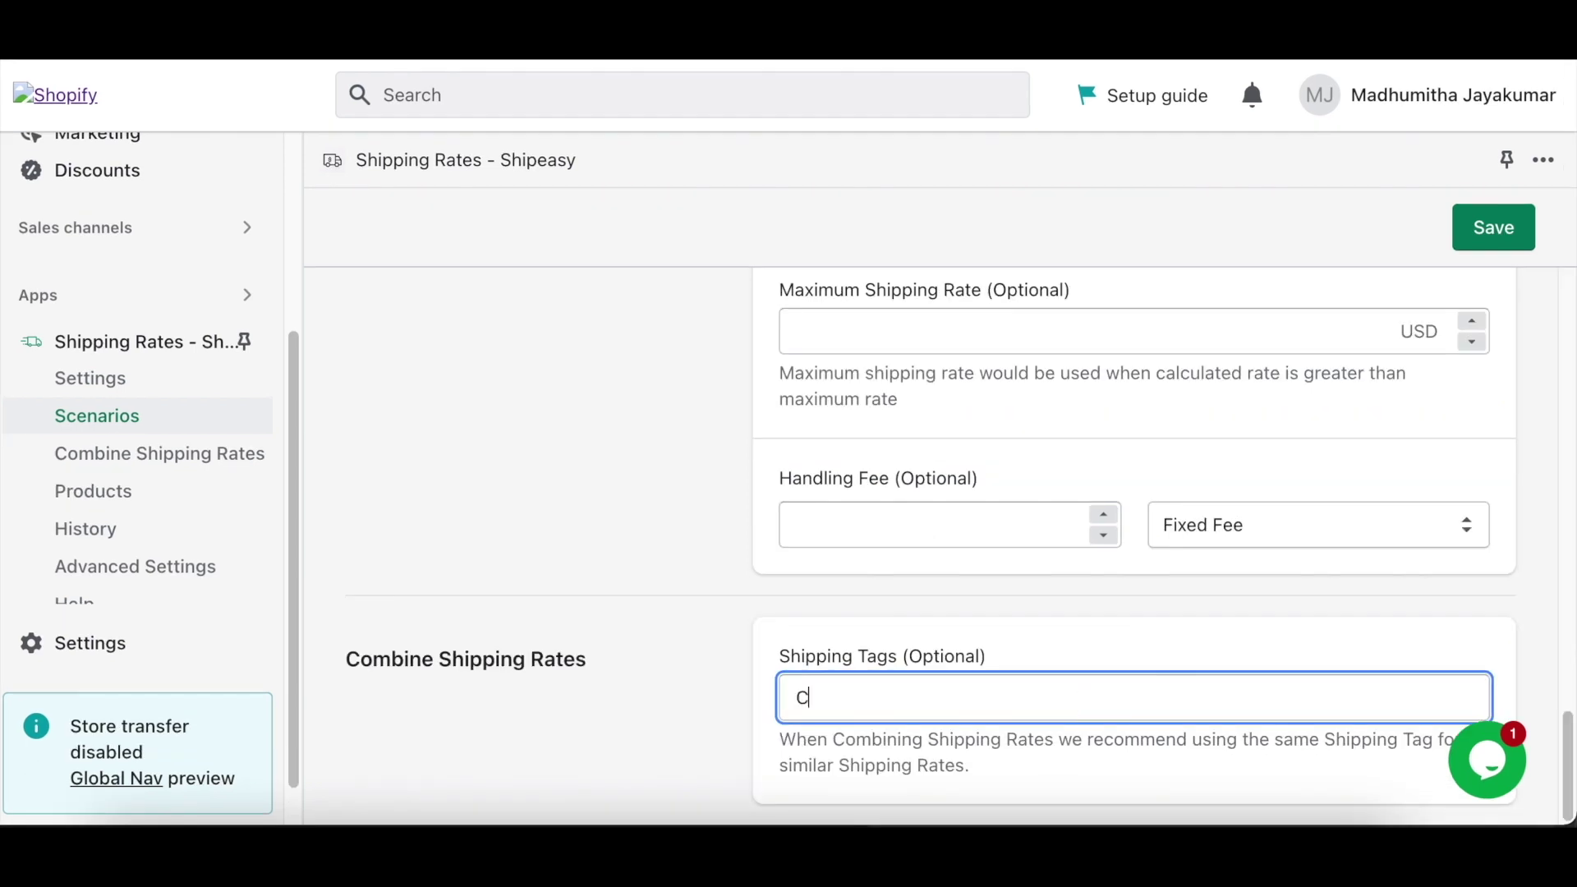
type("hair")
Step: Save the Chair scenario with its 'Chair' shipping tag
left_click(1491, 231)
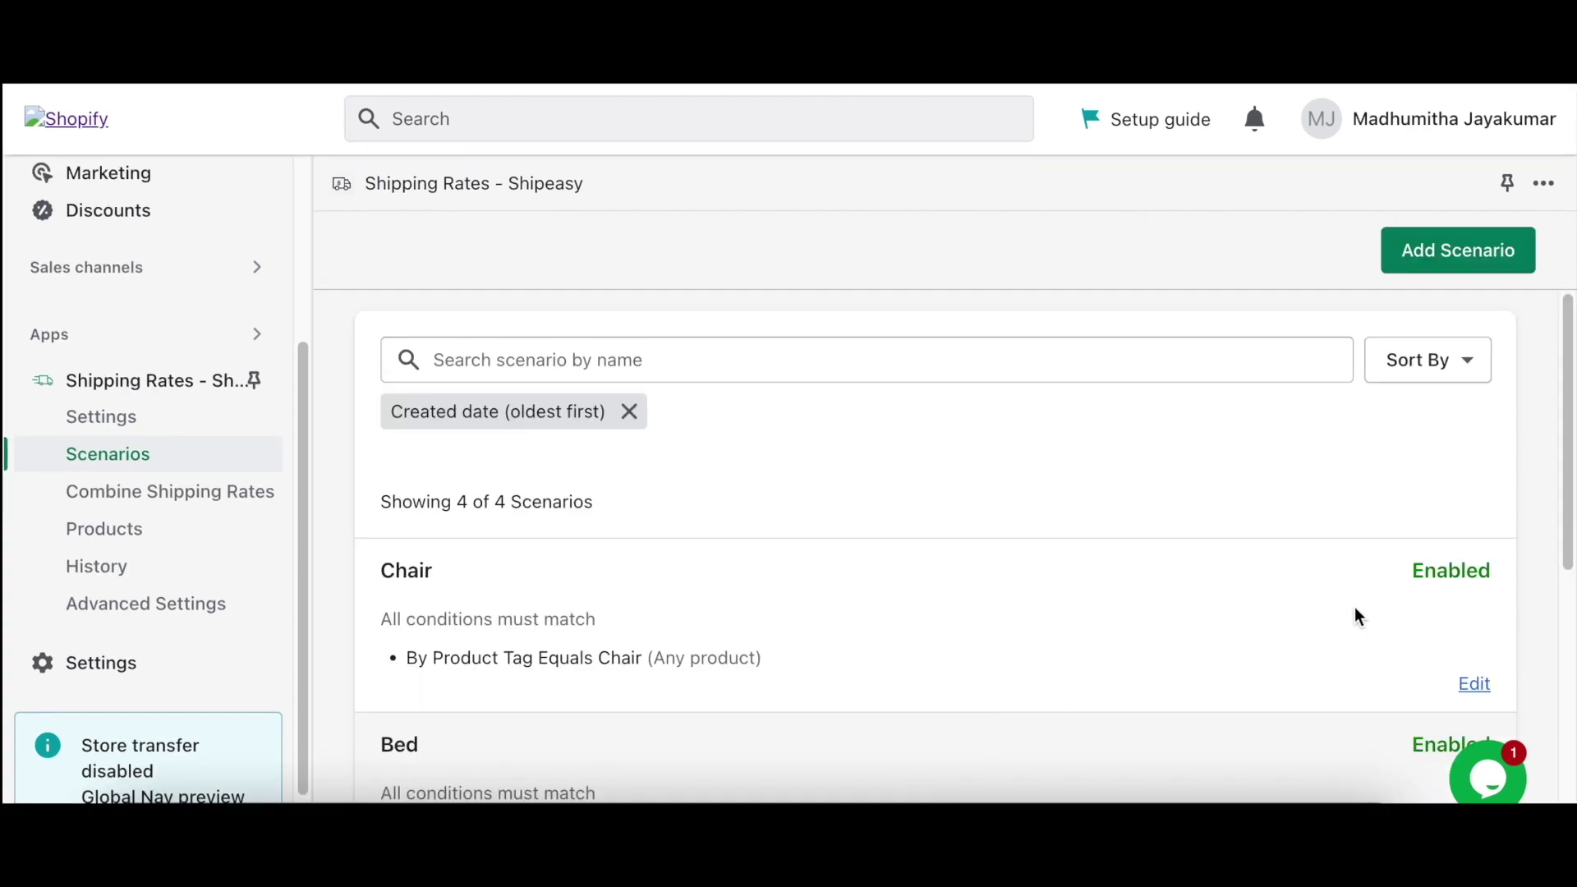
left_click(1572, 496)
left_click_drag(1569, 509, 1568, 744)
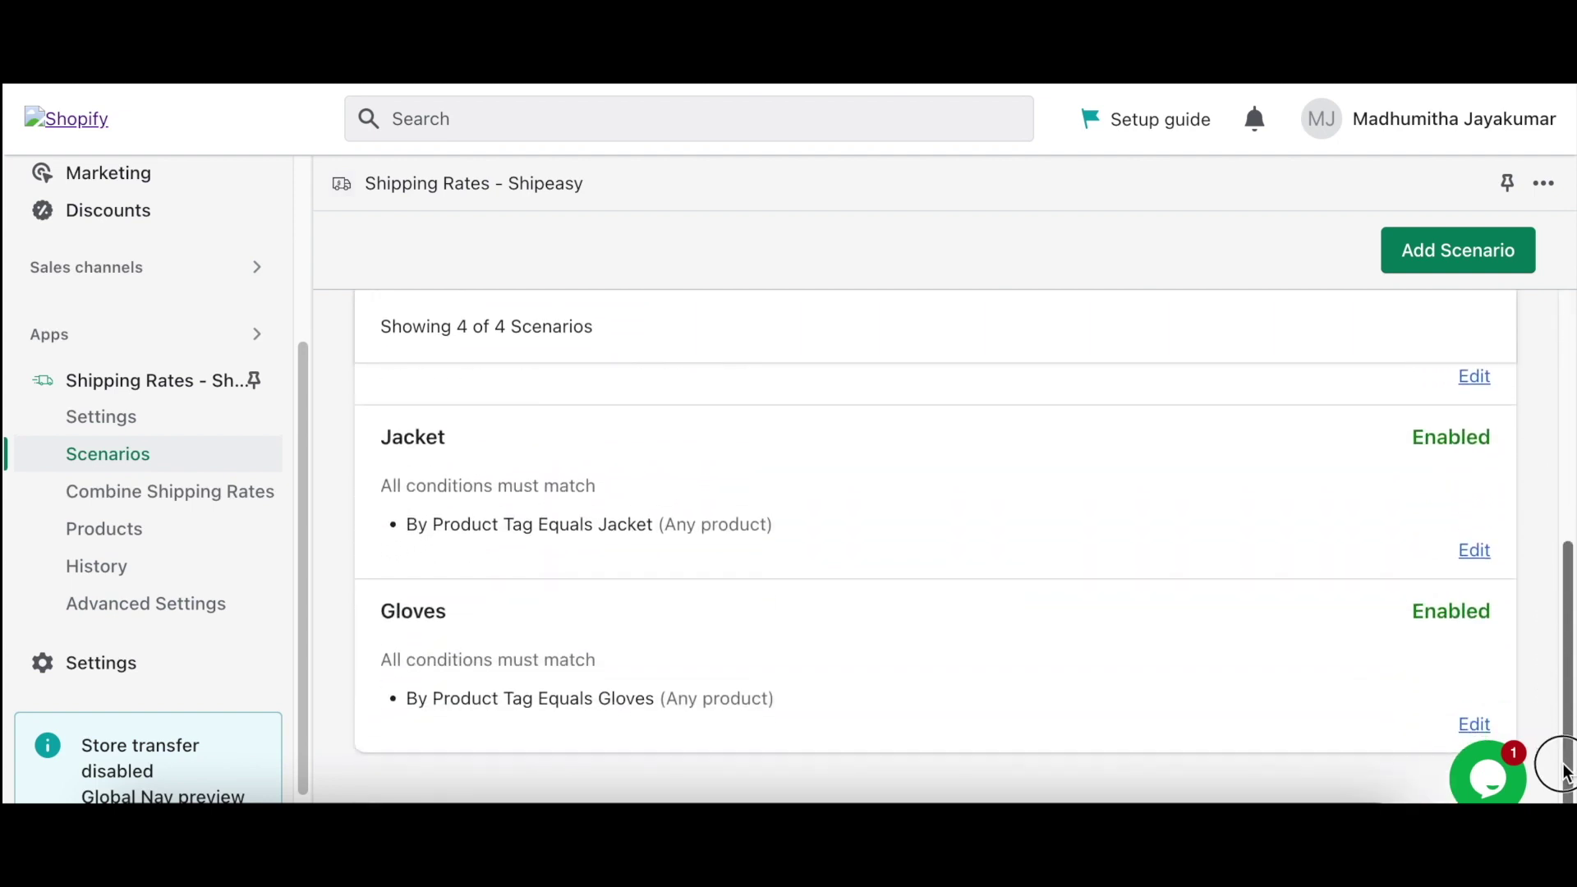
left_click_drag(1568, 745, 1556, 526)
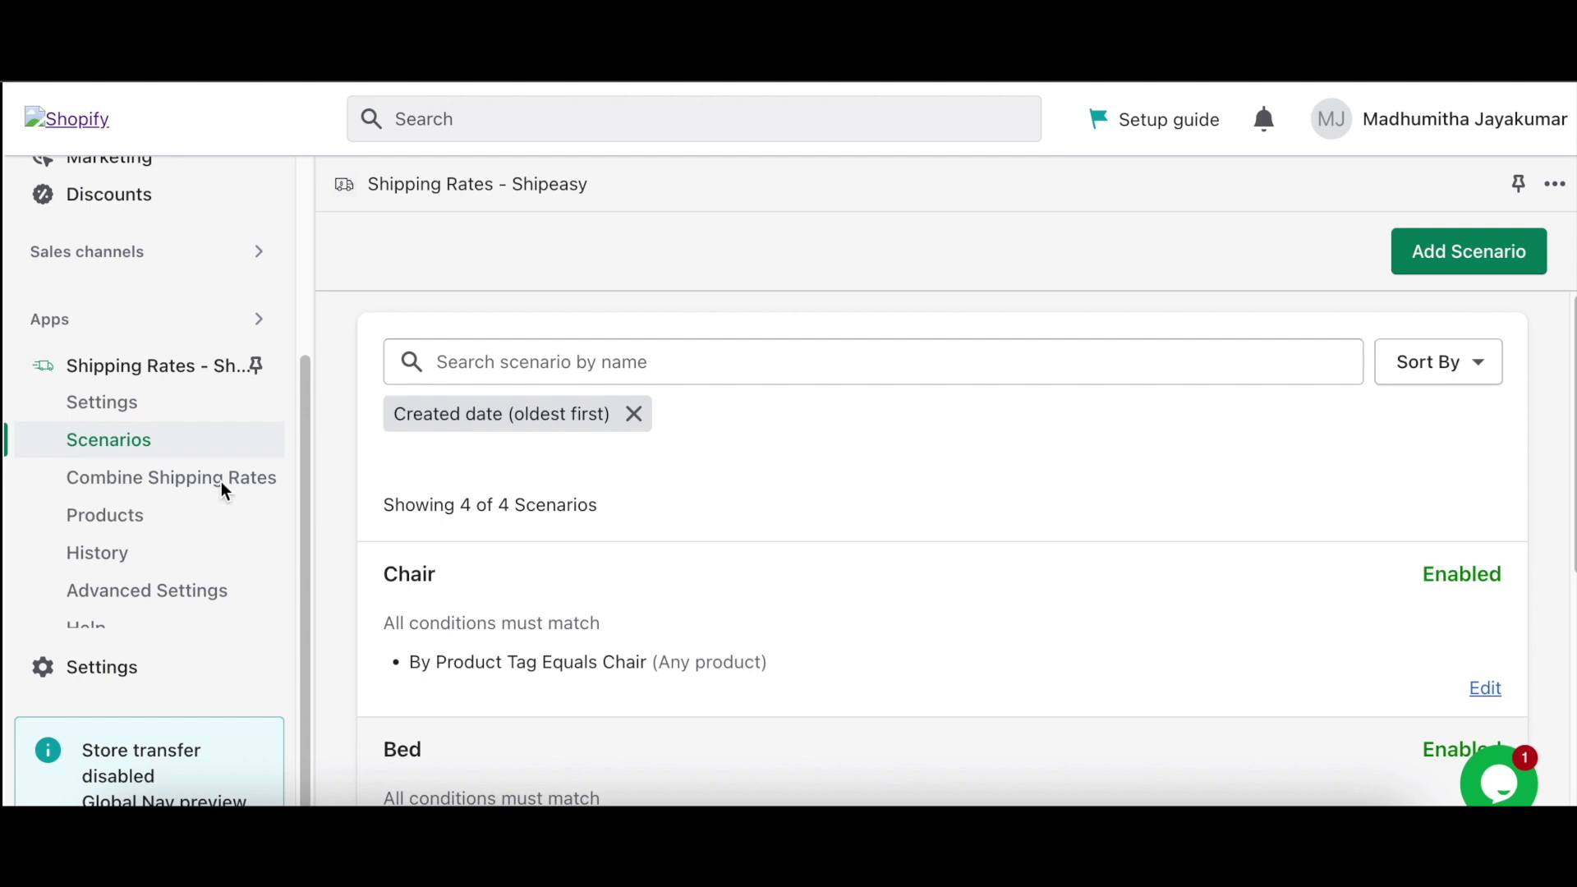
left_click(222, 484)
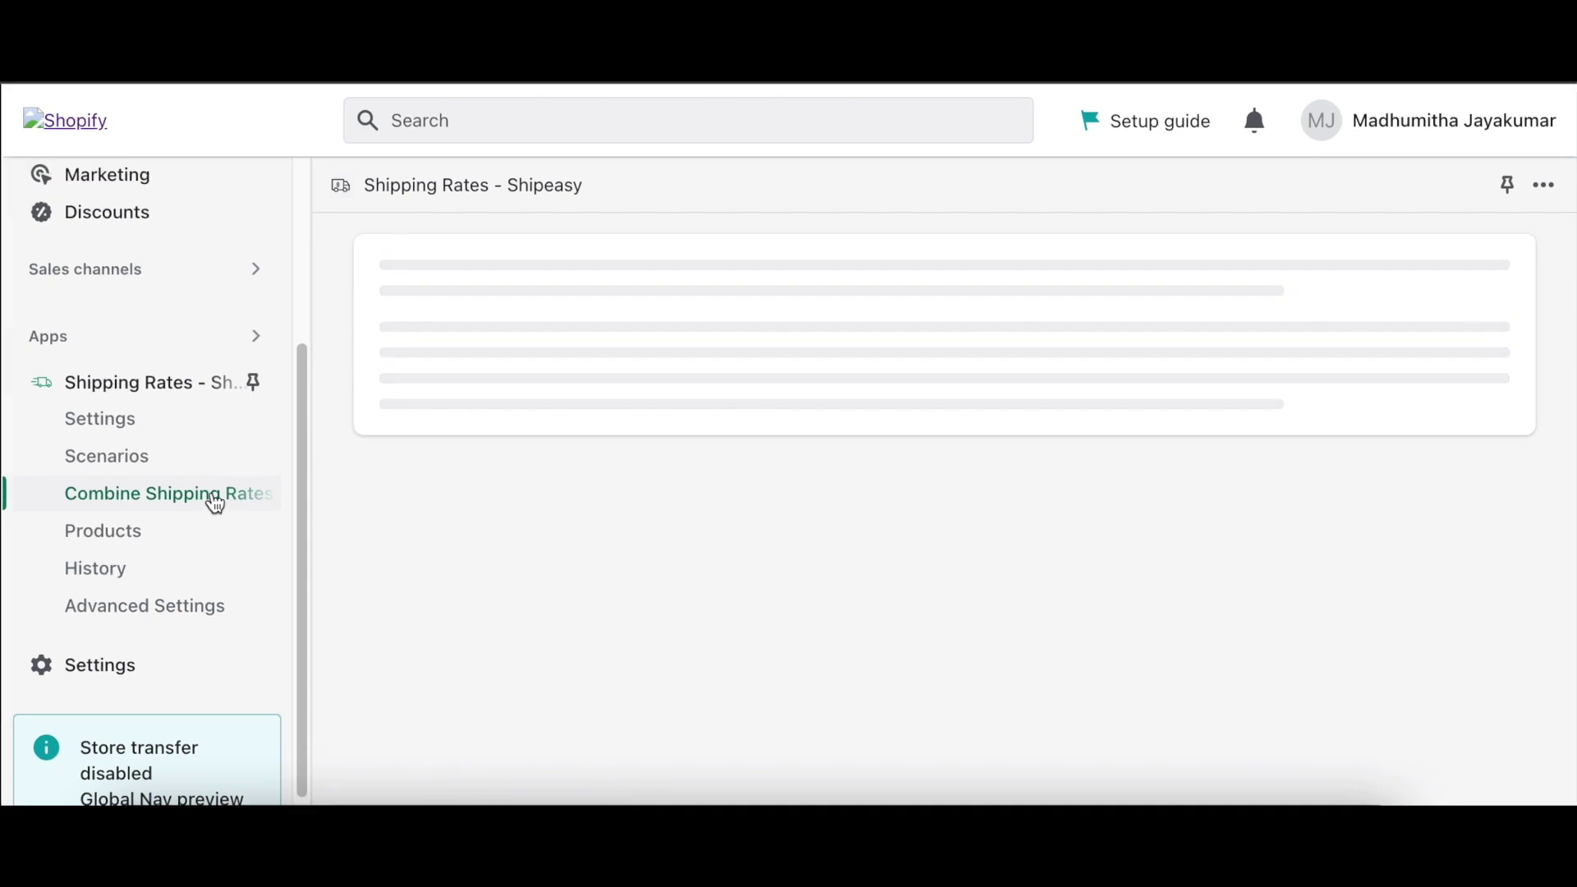
Step: Add a combined shipping rate named 'Combined Shipping Rate'
left_click(1376, 265)
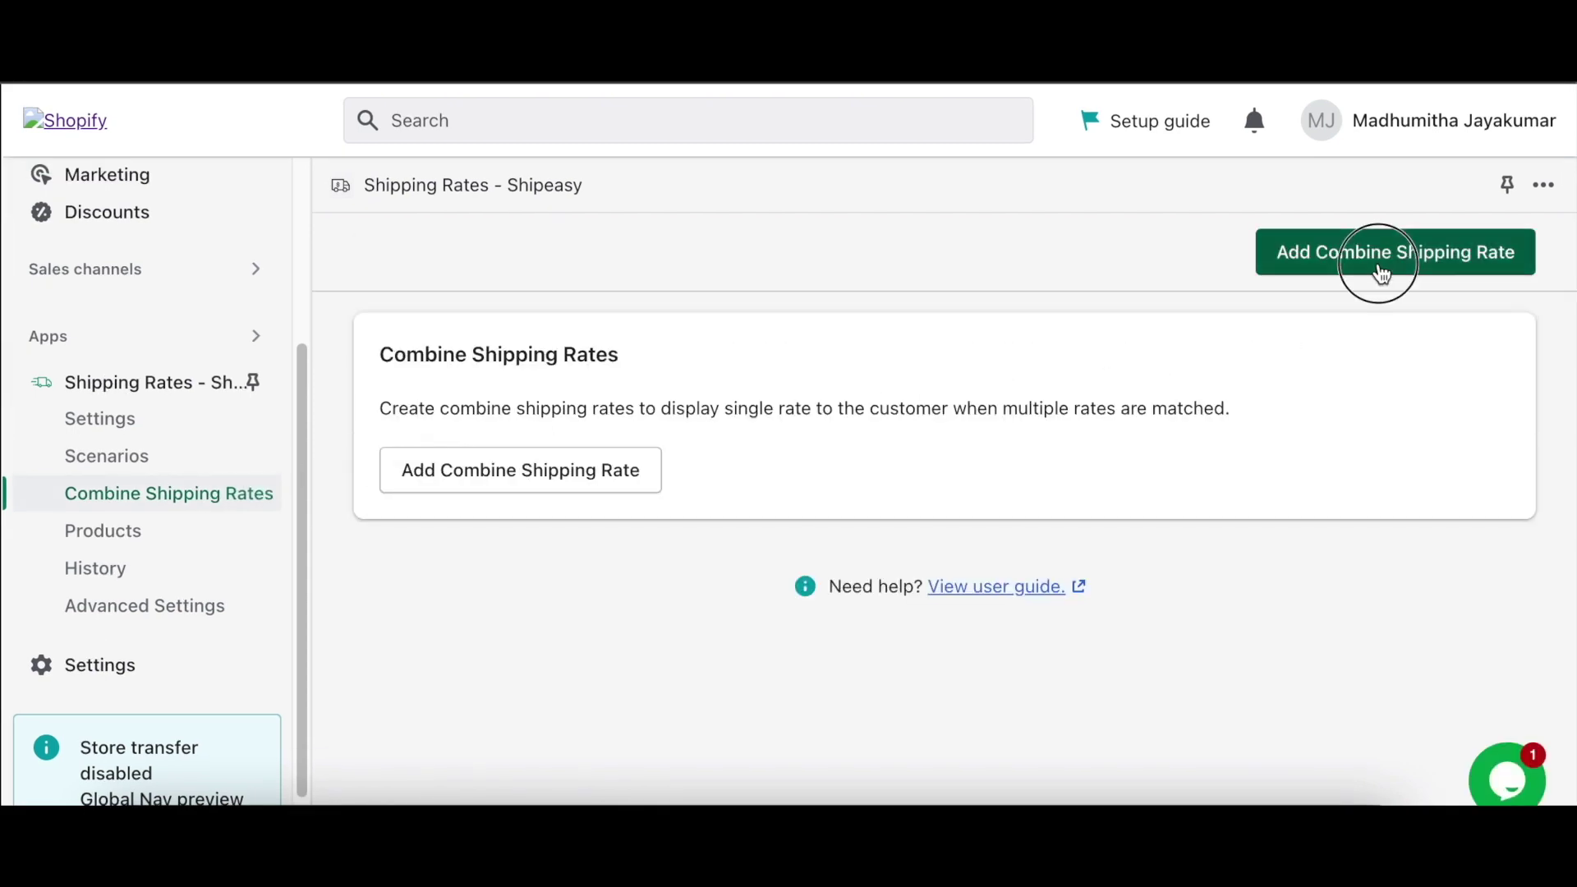
left_click(1151, 454)
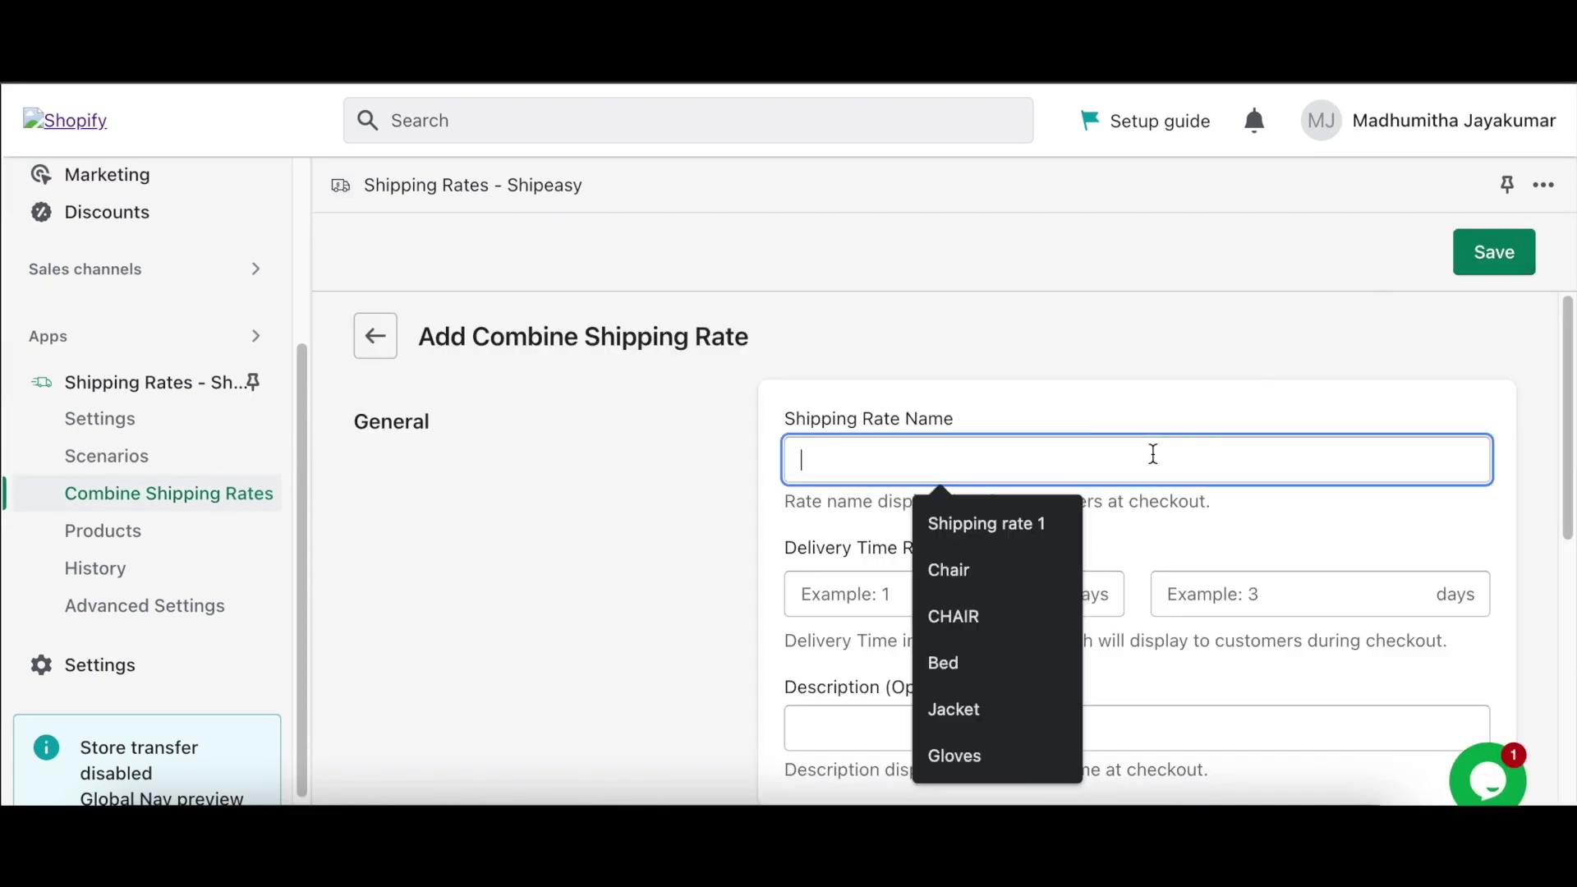
type("Combined ")
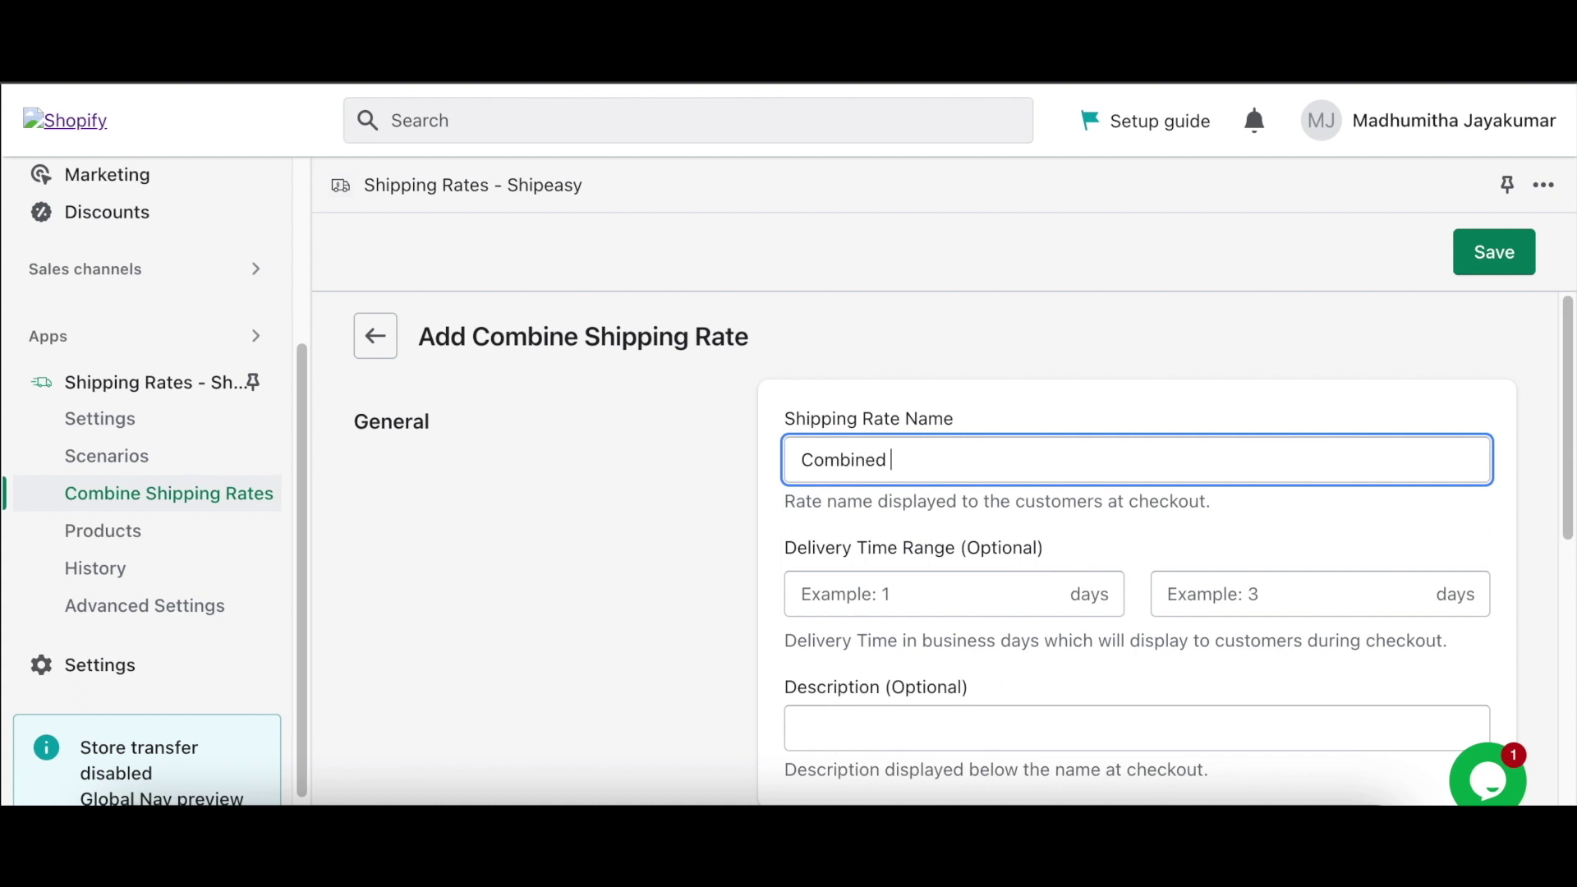
type("Shipping Rate")
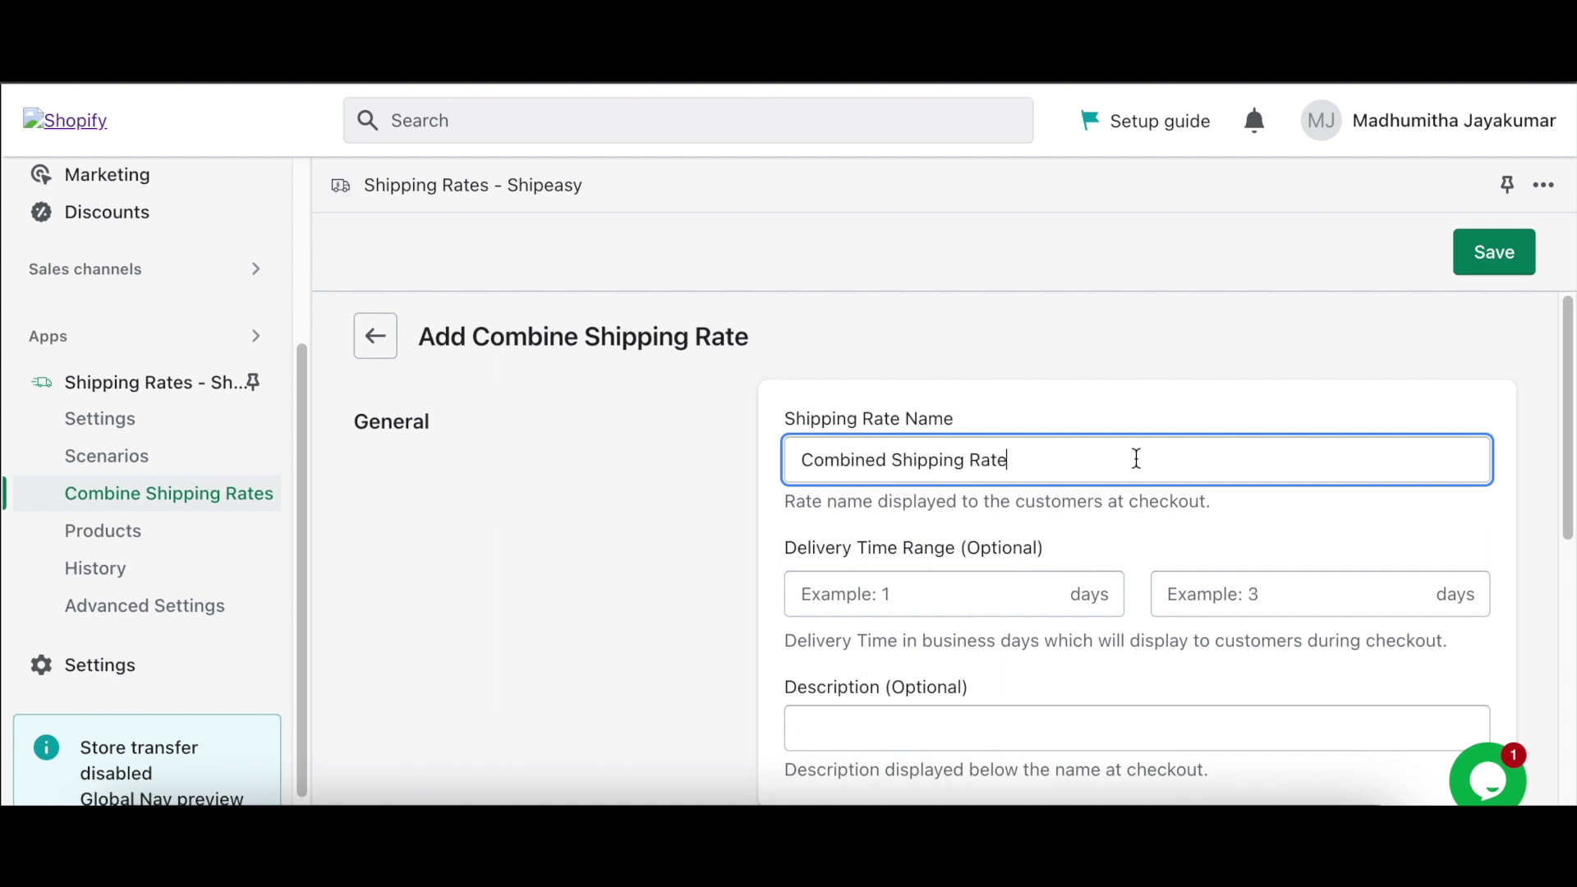
scroll(1231, 538, "down", 1)
scroll(1232, 542, "down", 5)
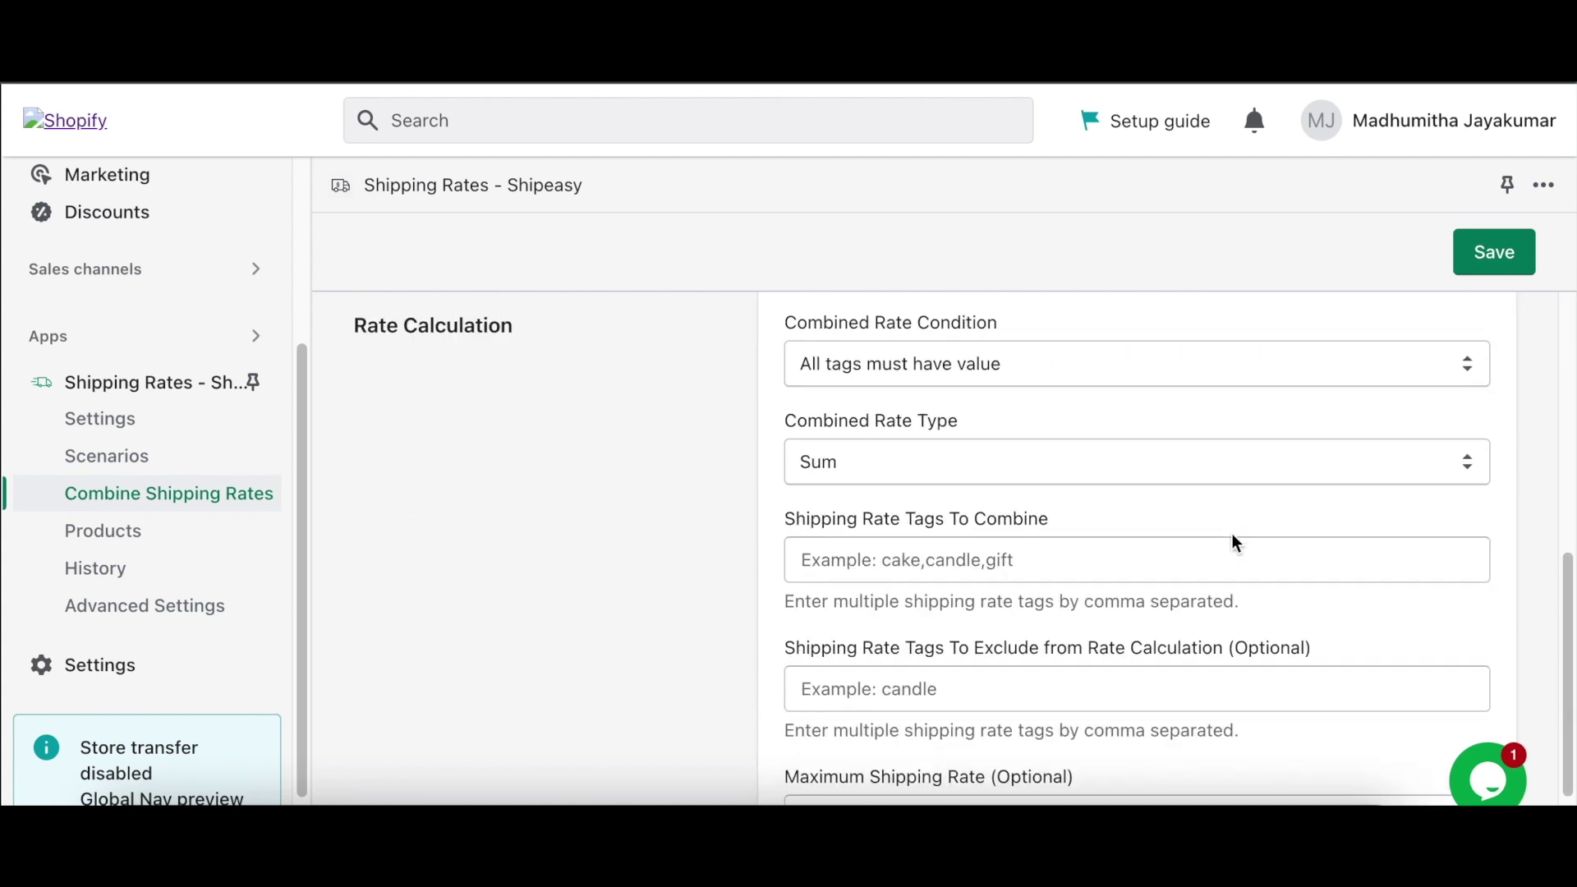
Step: Keep the Sum rate type, combine tags 'bed, chair', and save
left_click(1465, 469)
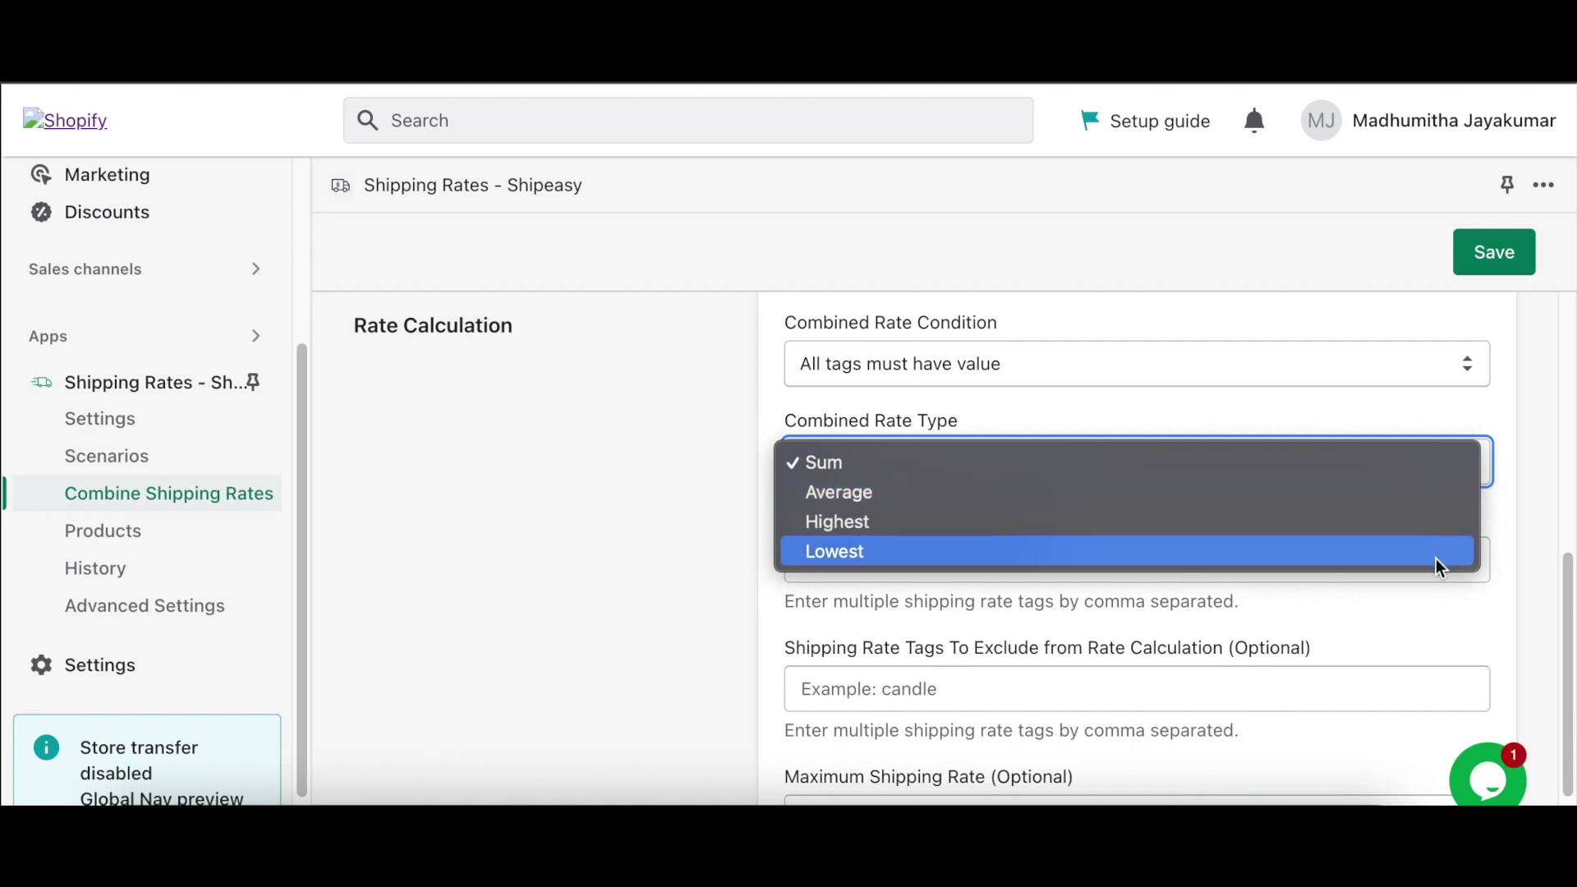
left_click(1422, 459)
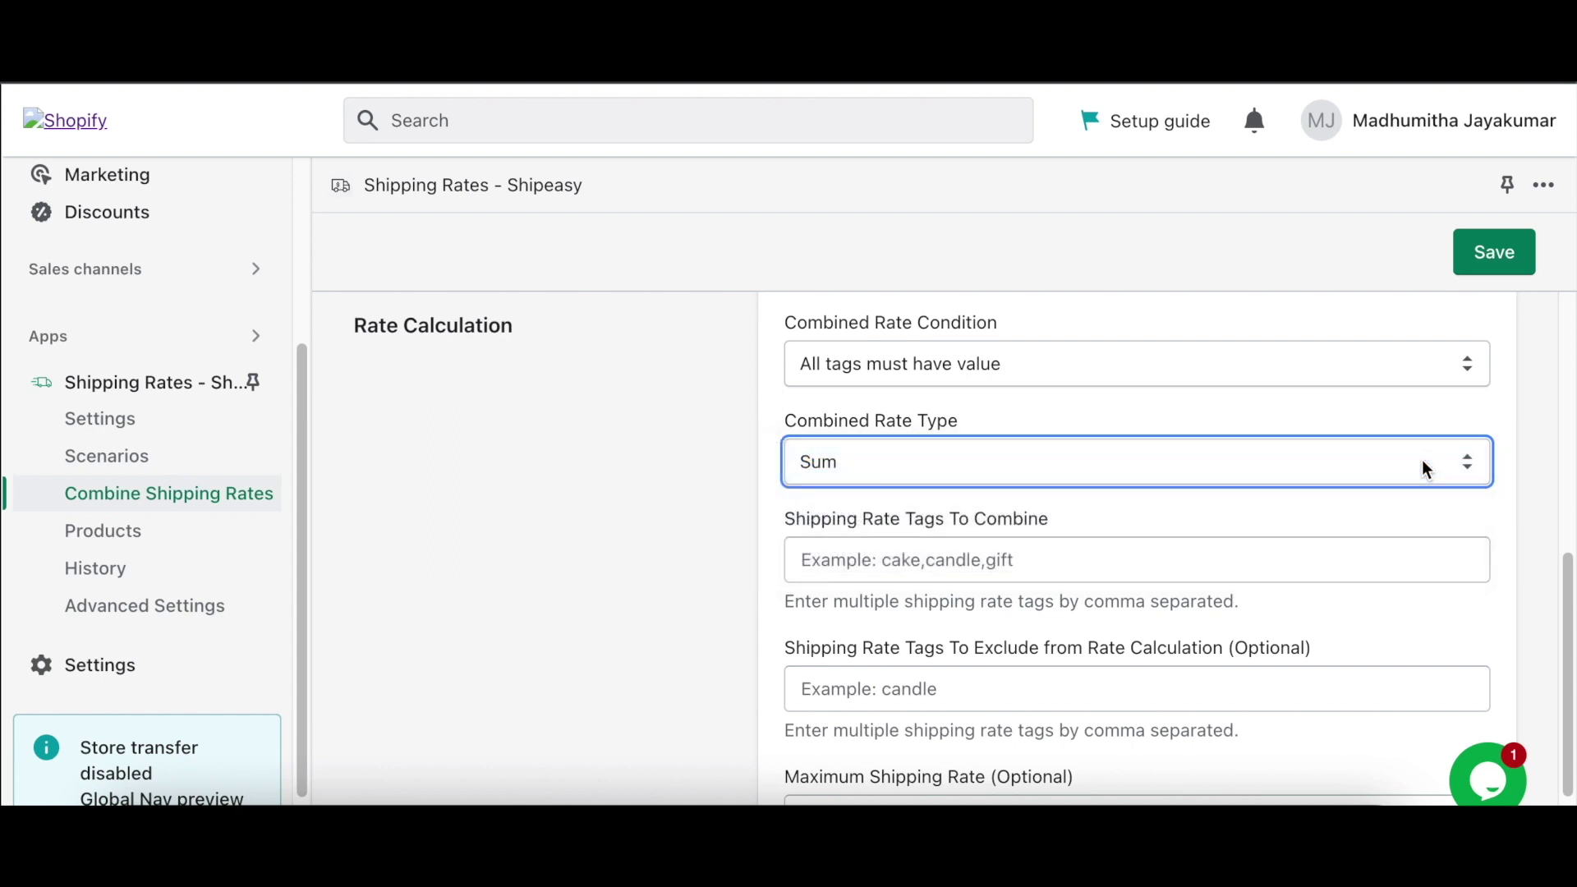
left_click(1238, 561)
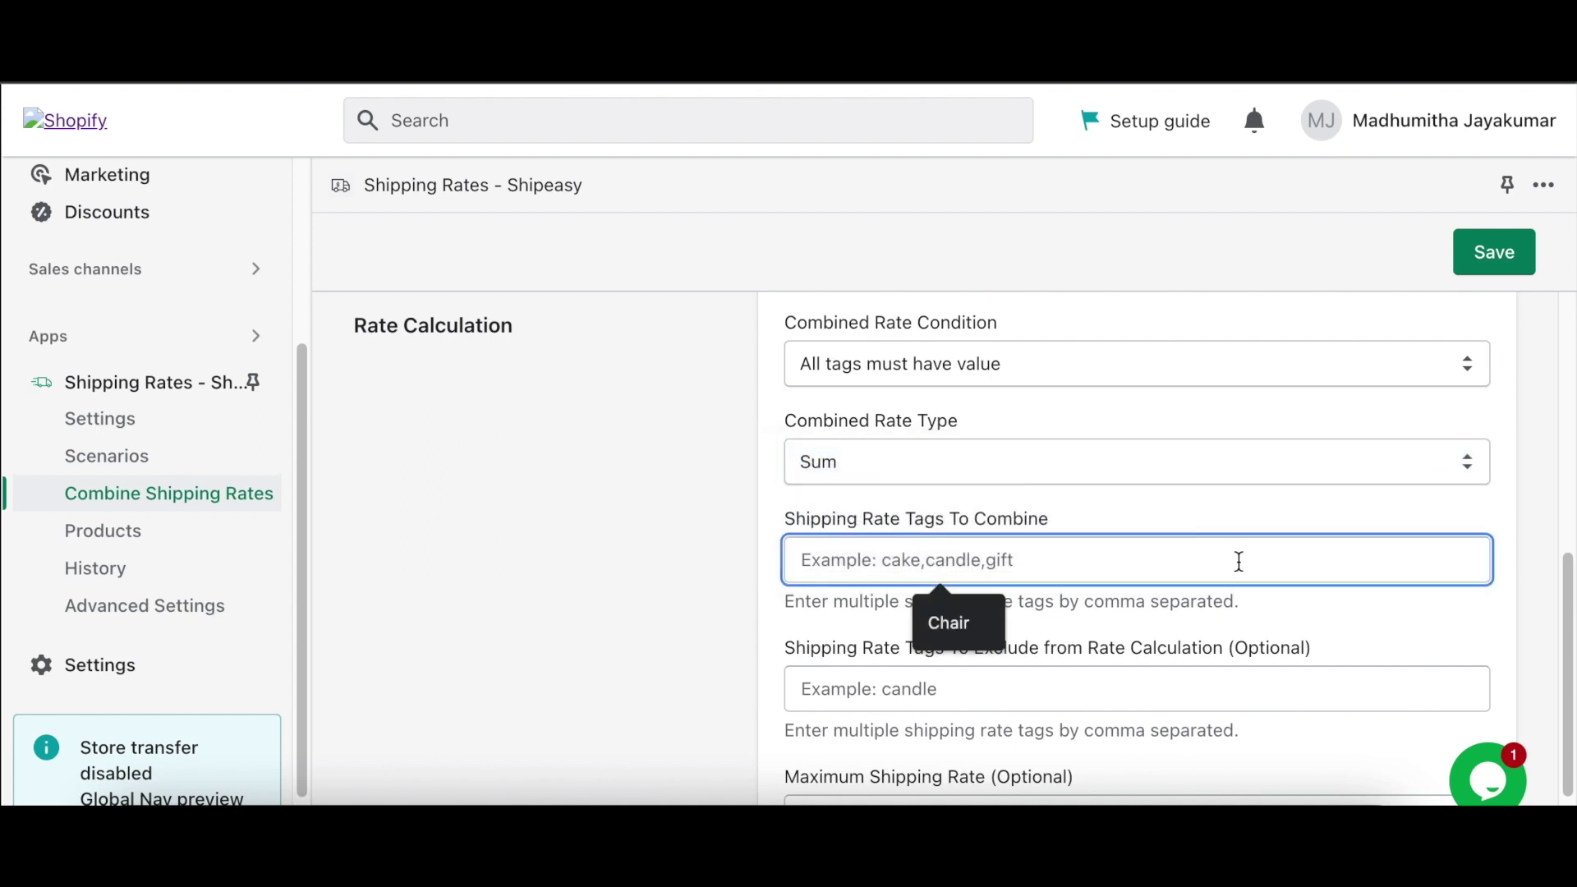
type("bed, chair")
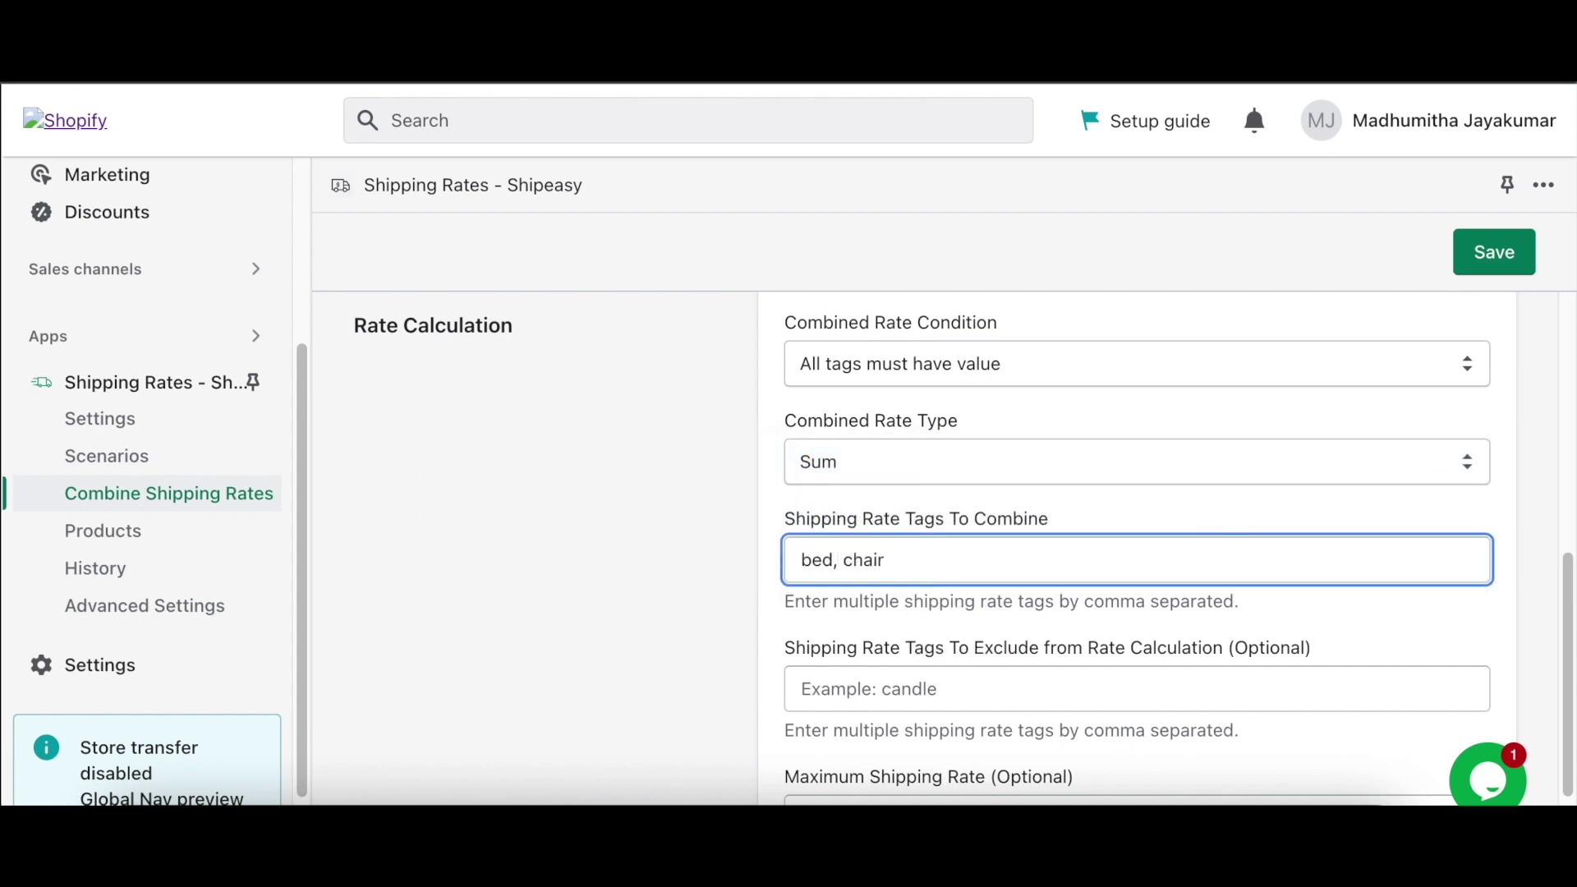
left_click(1498, 258)
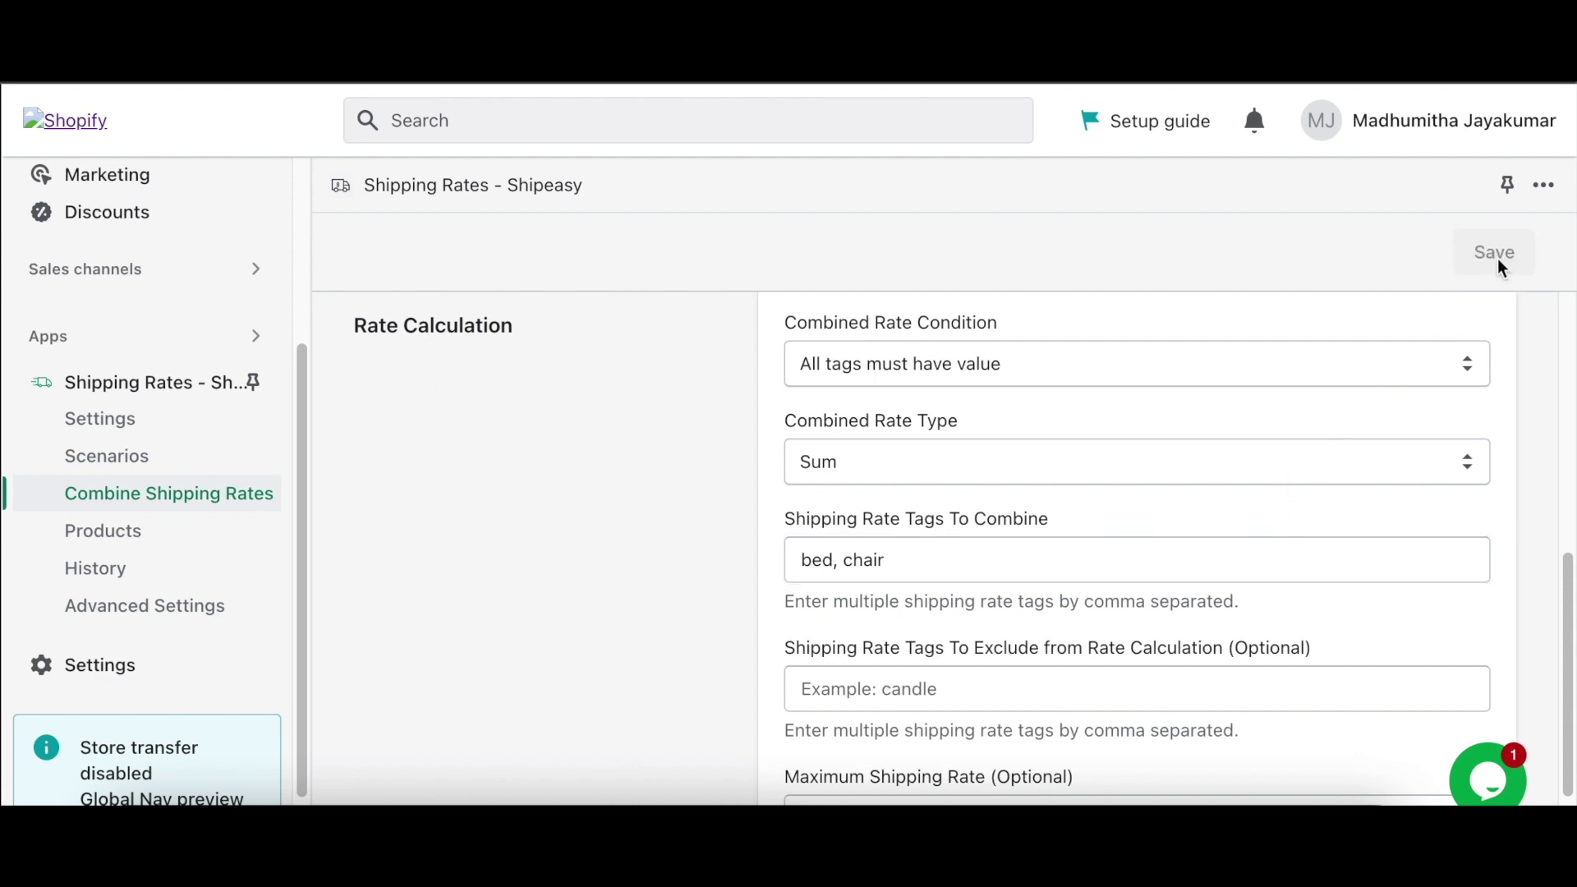